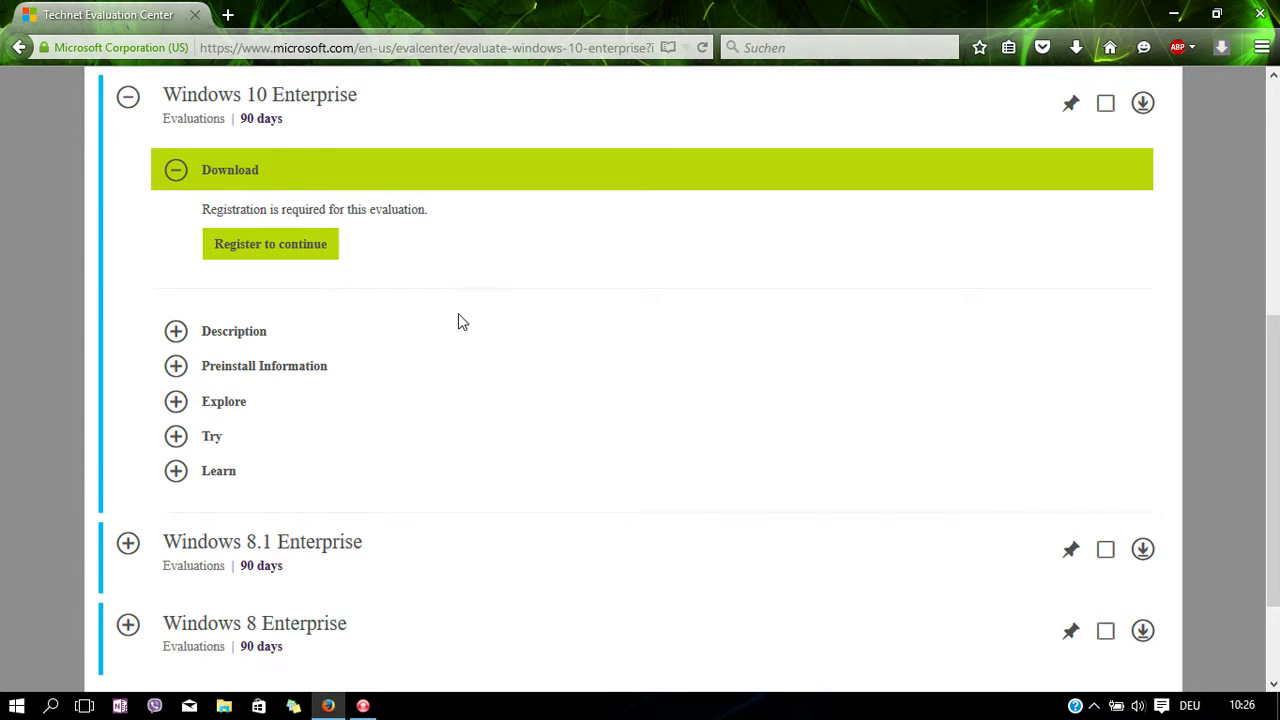
# Open the registration form for the Windows 10 Enterprise evaluation and set the primary role to Analyst.
pyautogui.click(280, 254)
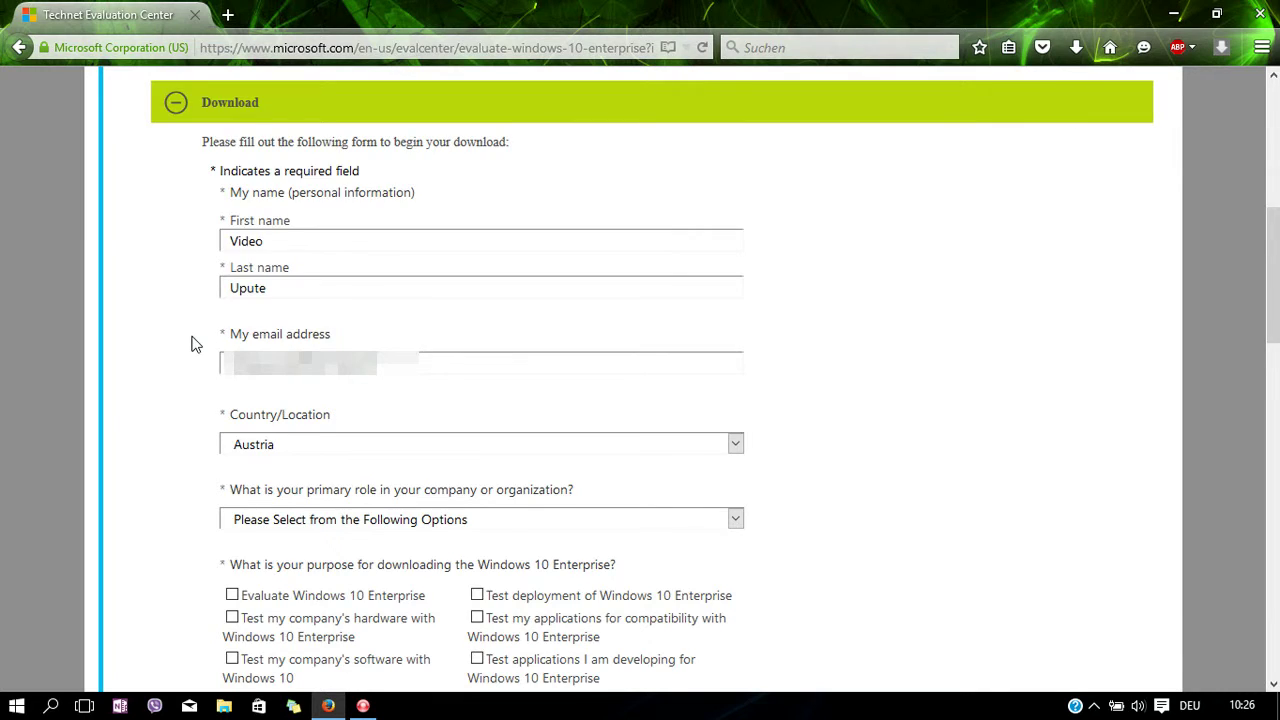
pyautogui.scroll(-2, 191, 343)
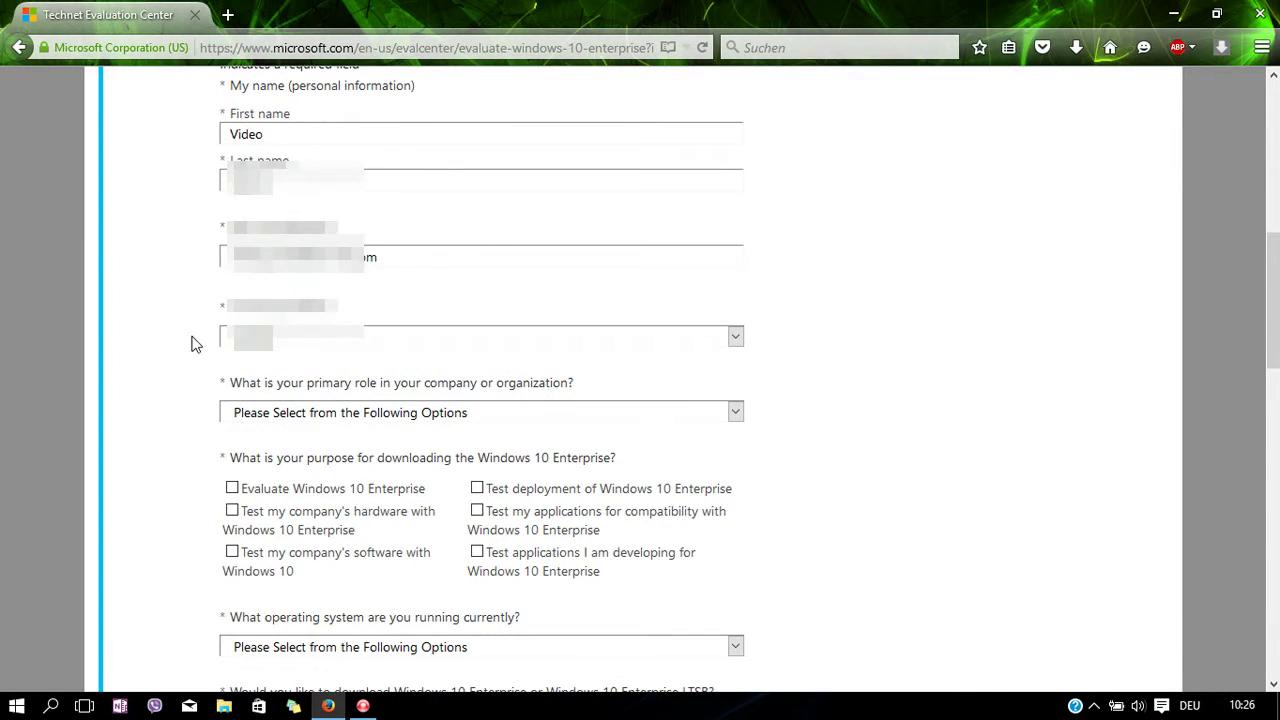
pyautogui.click(420, 413)
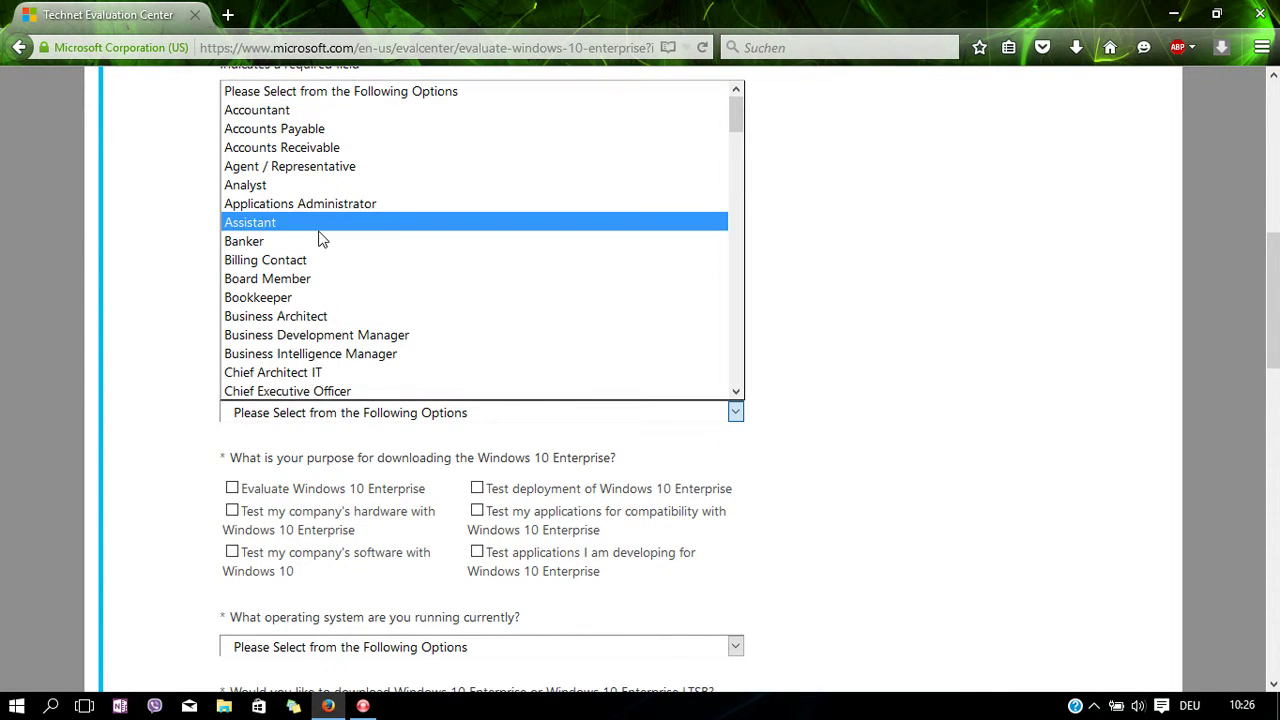
pyautogui.click(292, 186)
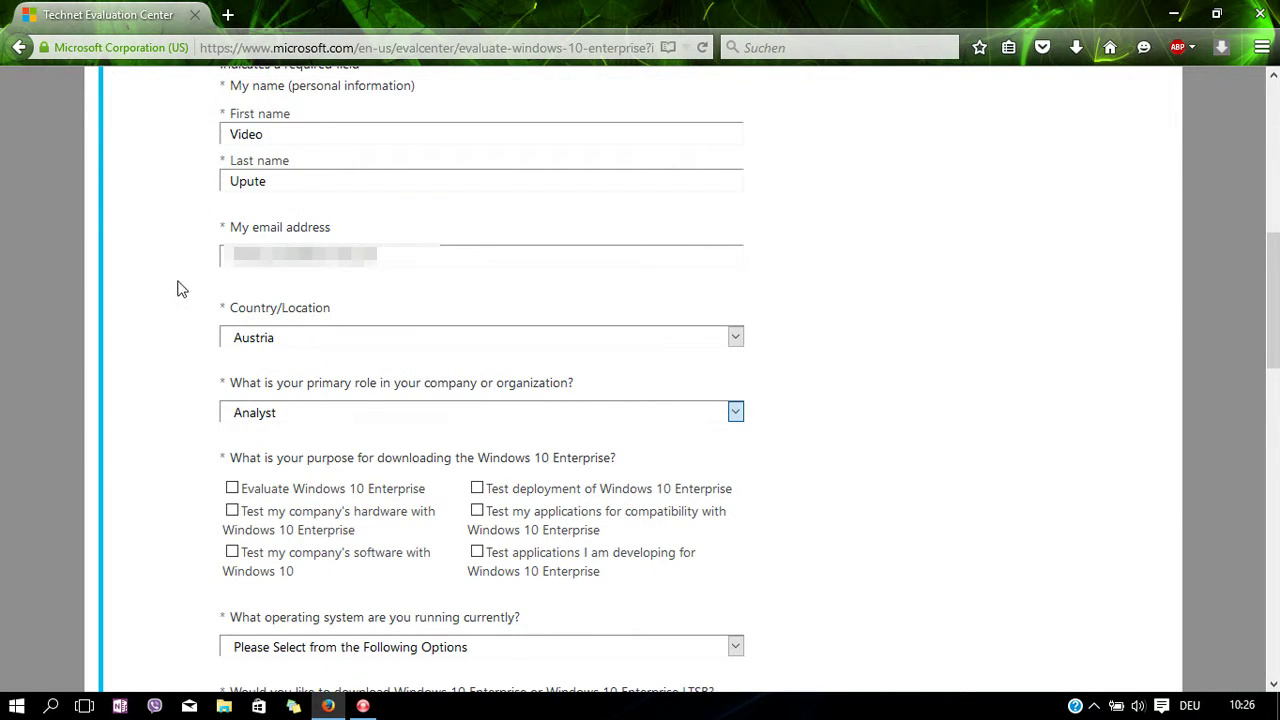
# Select the download purposes for testing deployment, application compatibility, company hardware, company software and applications in development.
pyautogui.scroll(-2, 180, 292)
pyautogui.scroll(-2, 183, 296)
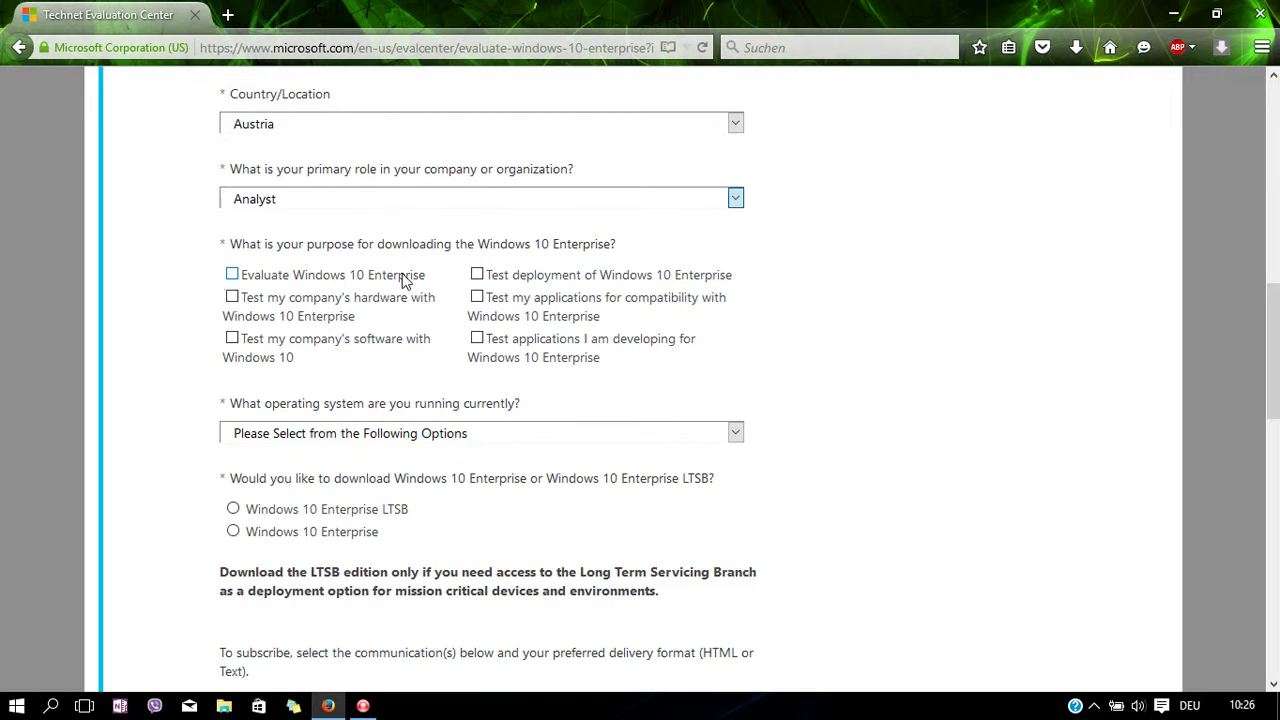
pyautogui.click(477, 275)
pyautogui.click(477, 299)
pyautogui.click(233, 298)
pyautogui.click(233, 340)
pyautogui.click(477, 338)
# Set the current operating system to Windows 7 and choose the Windows 10 Enterprise edition for download.
pyautogui.scroll(-3, 356, 304)
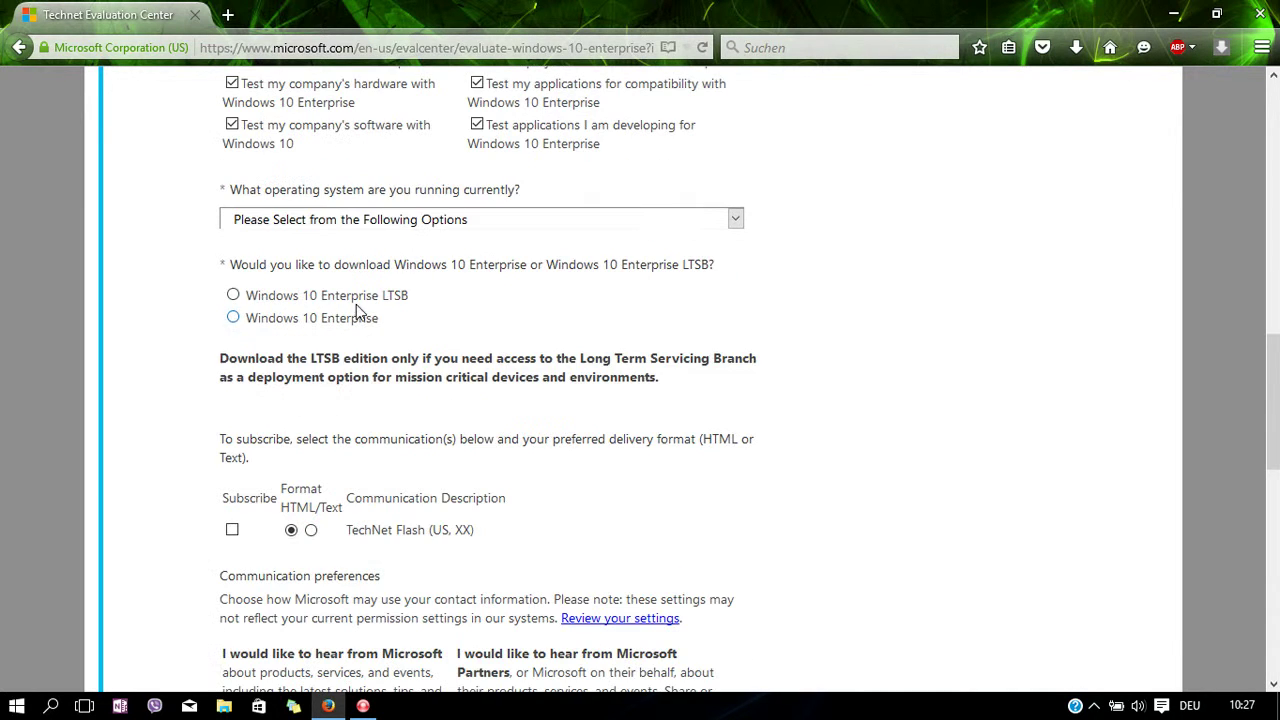
pyautogui.click(410, 219)
pyautogui.click(300, 291)
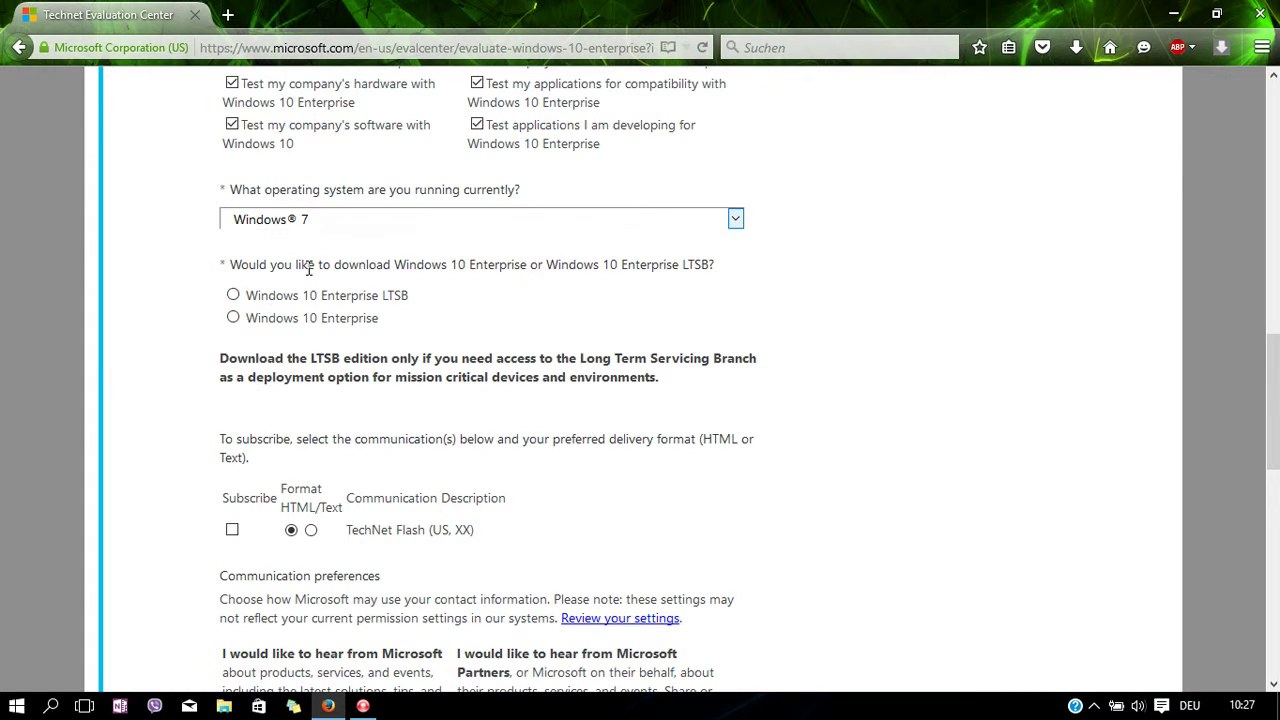
pyautogui.click(233, 318)
# Submit the registration form without subscribing to TechNet Flash or opting in to any Microsoft or partner e-mails.
pyautogui.scroll(-2, 228, 398)
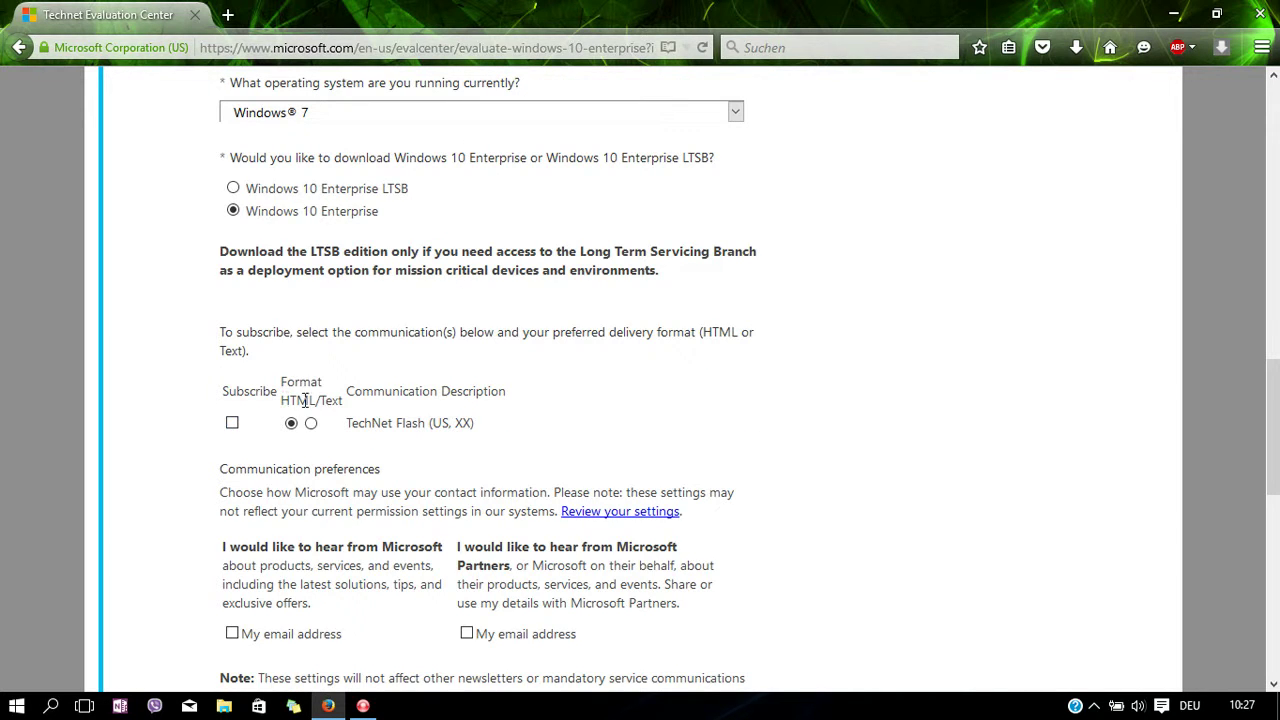
pyautogui.scroll(-4, 262, 452)
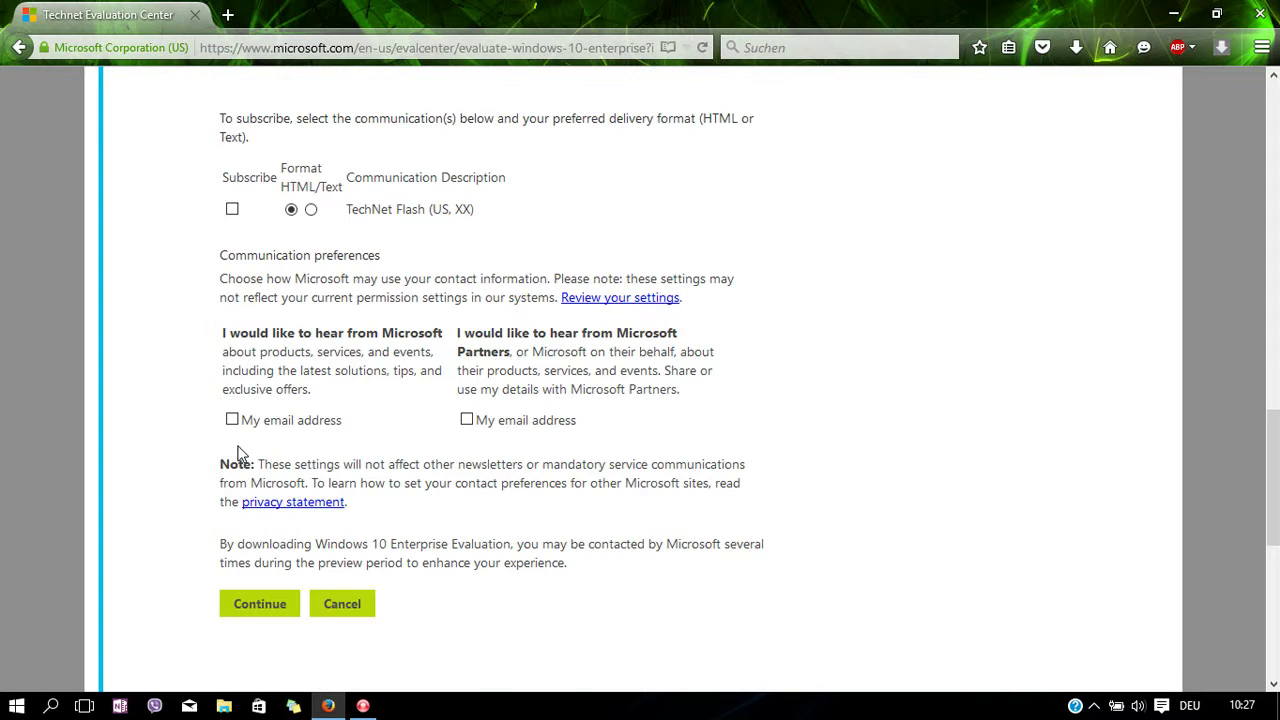
pyautogui.scroll(-2, 243, 465)
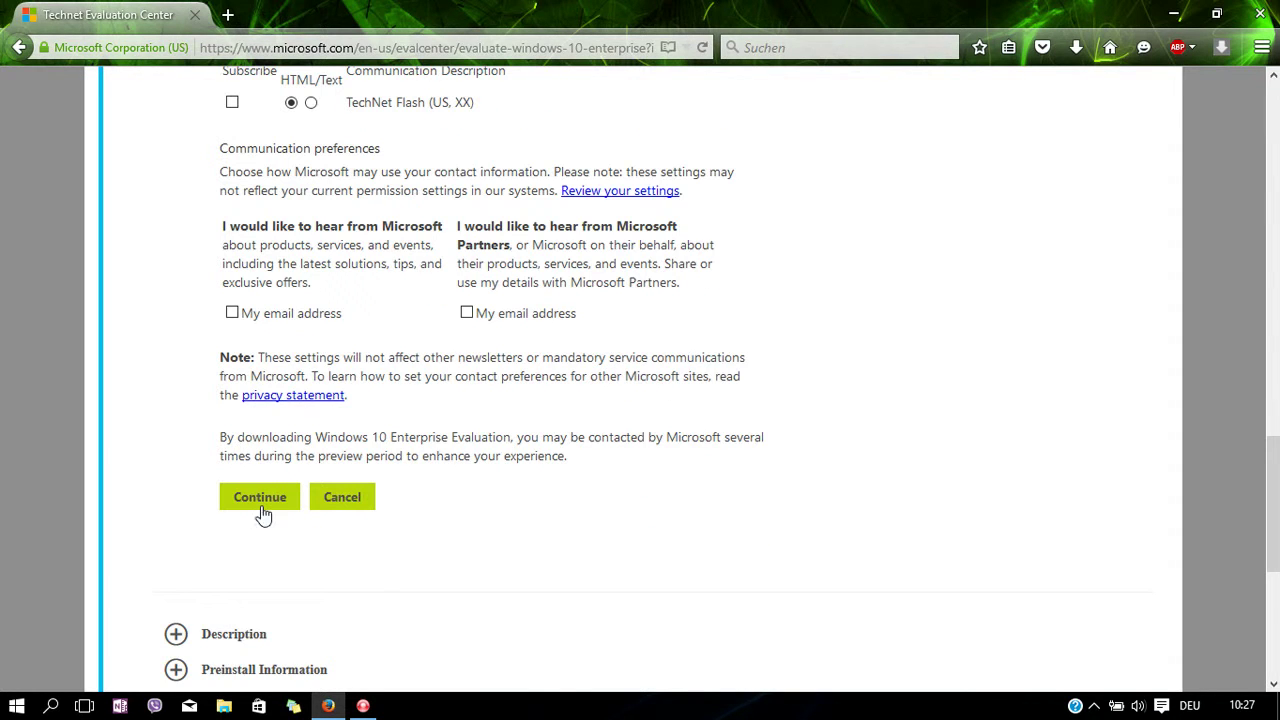
pyautogui.click(263, 500)
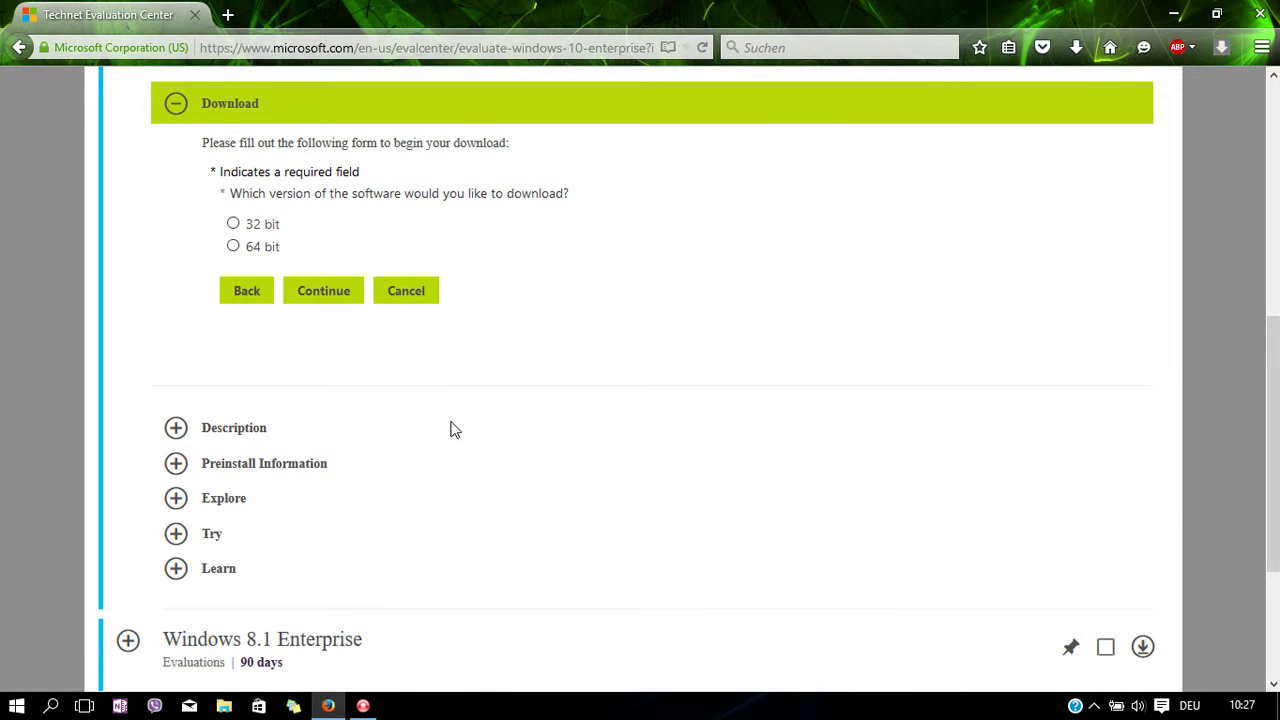
# Choose the 64 bit version in English and continue to the download.
pyautogui.click(234, 249)
pyautogui.click(338, 293)
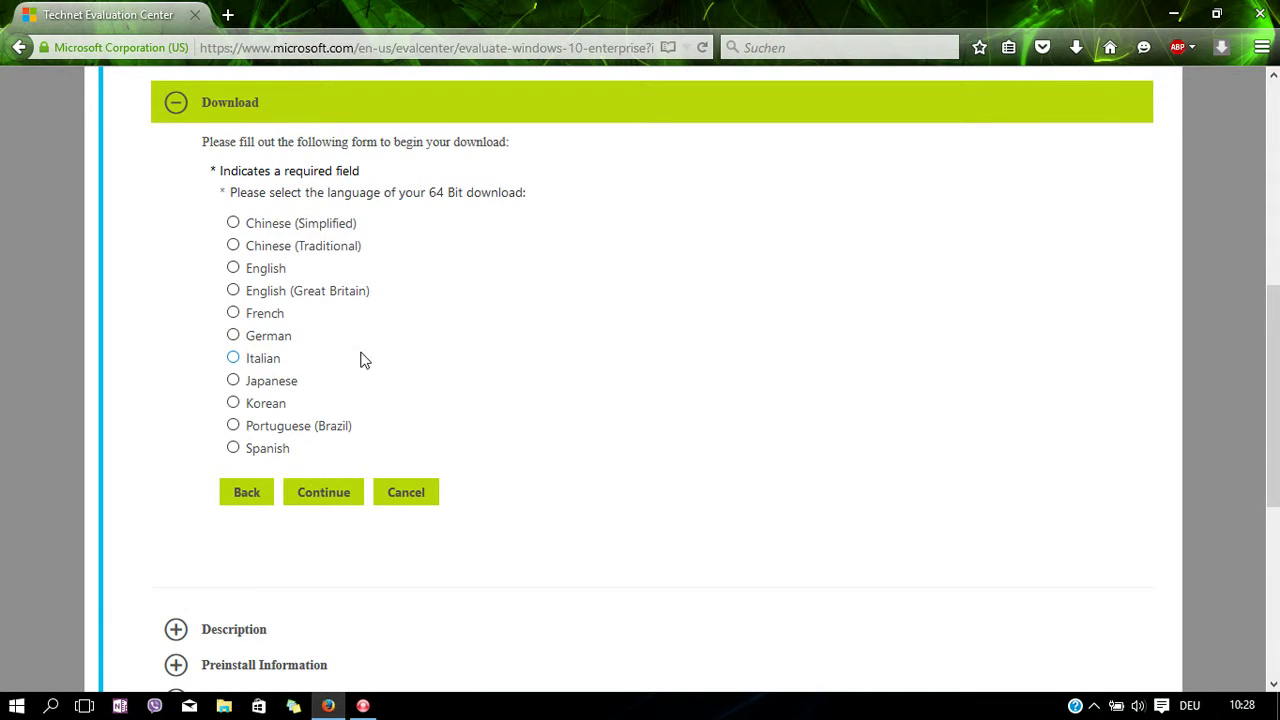
pyautogui.click(233, 268)
pyautogui.click(333, 491)
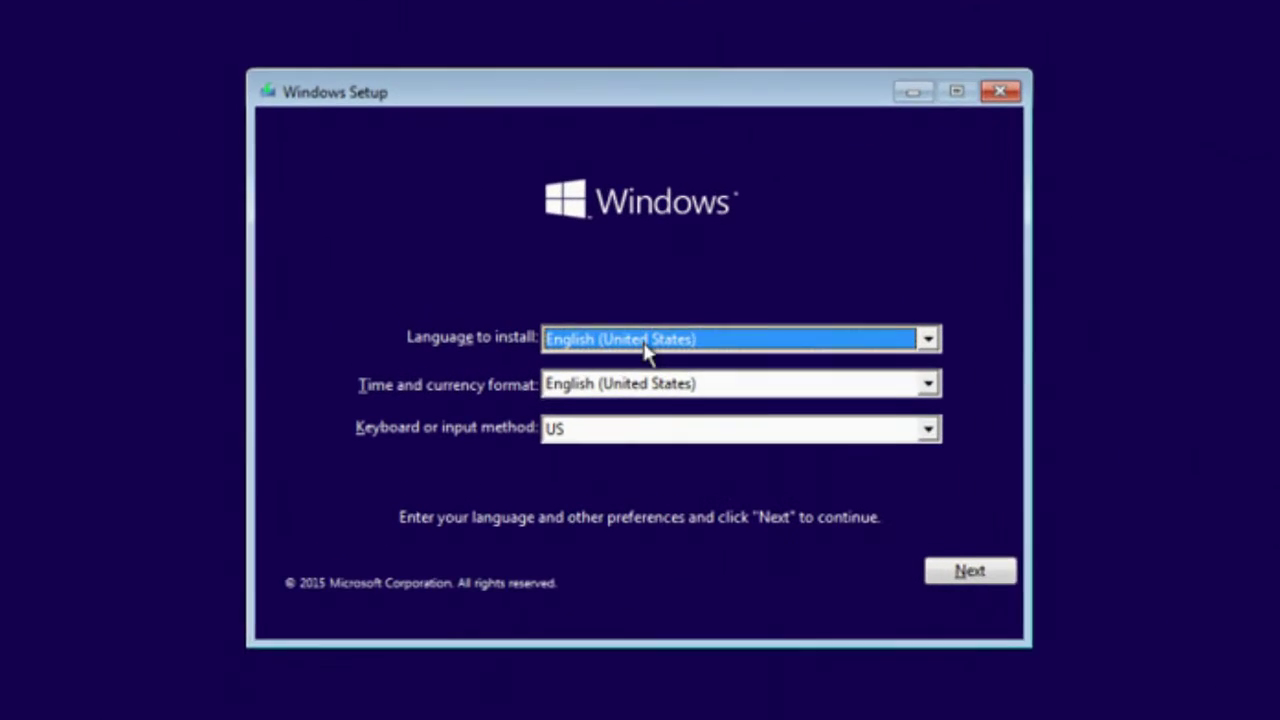
pyautogui.click(795, 388)
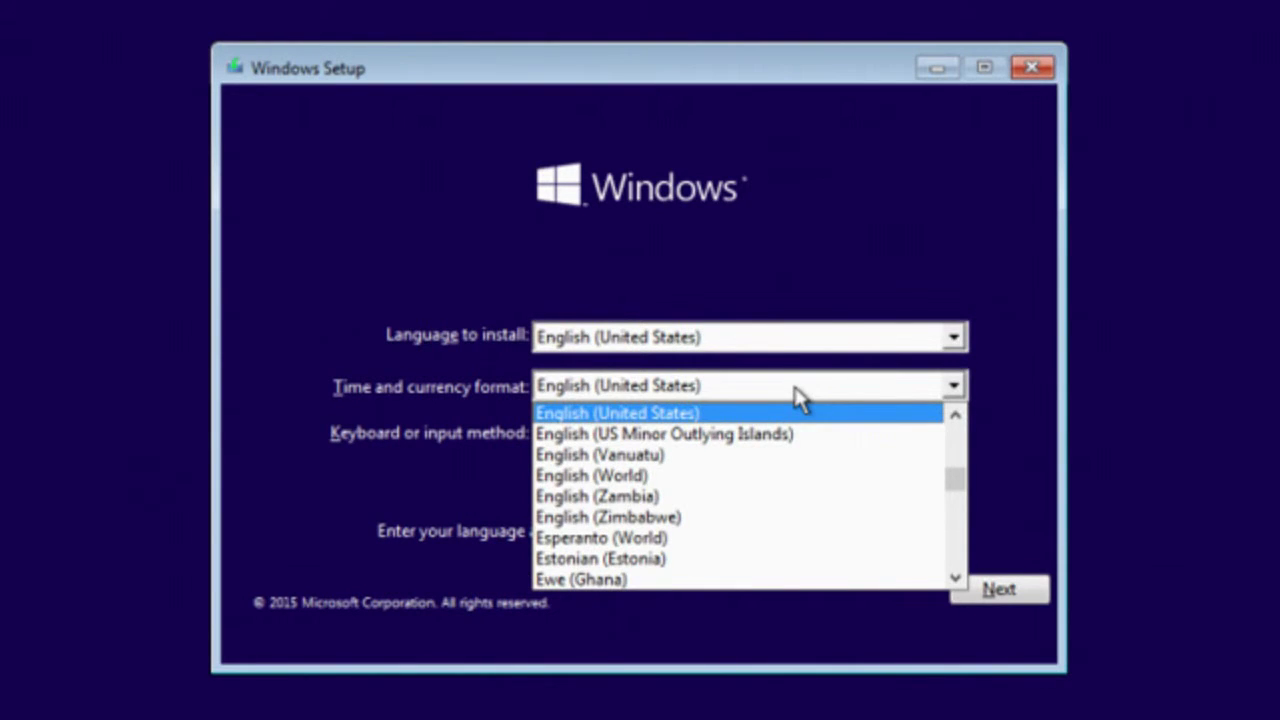
pyautogui.click(797, 390)
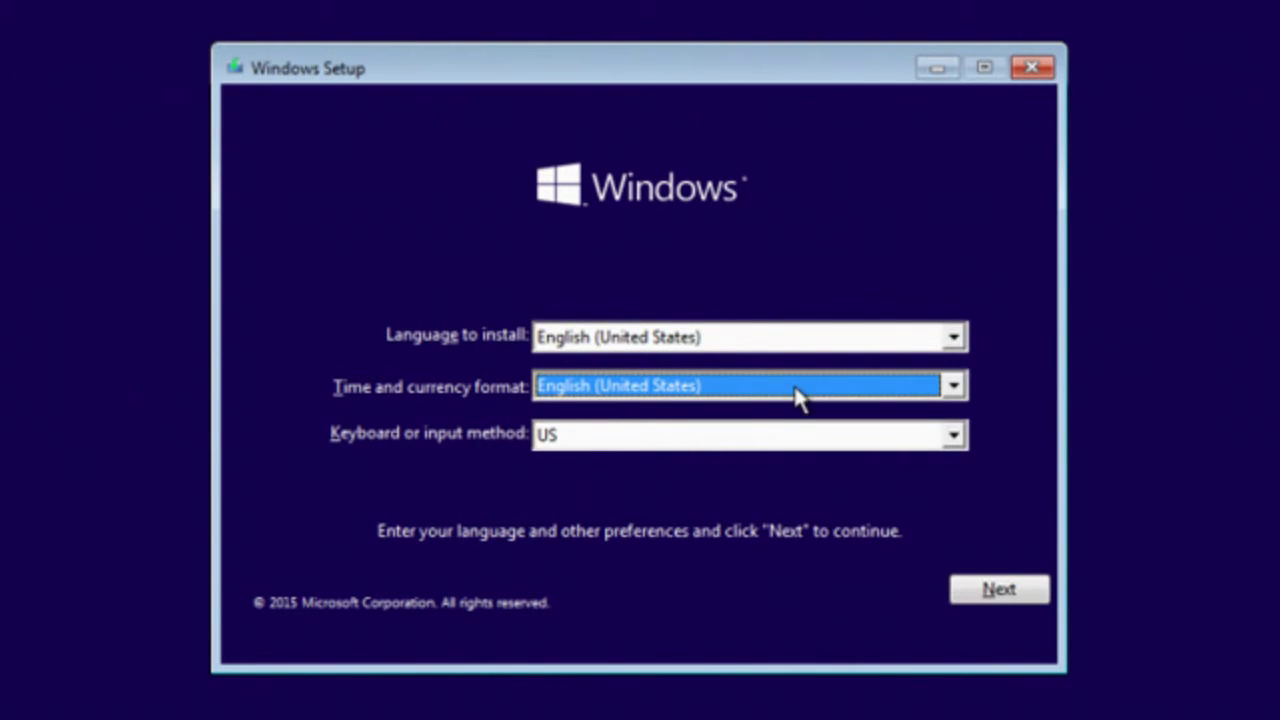
pyautogui.click(848, 347)
pyautogui.click(848, 347)
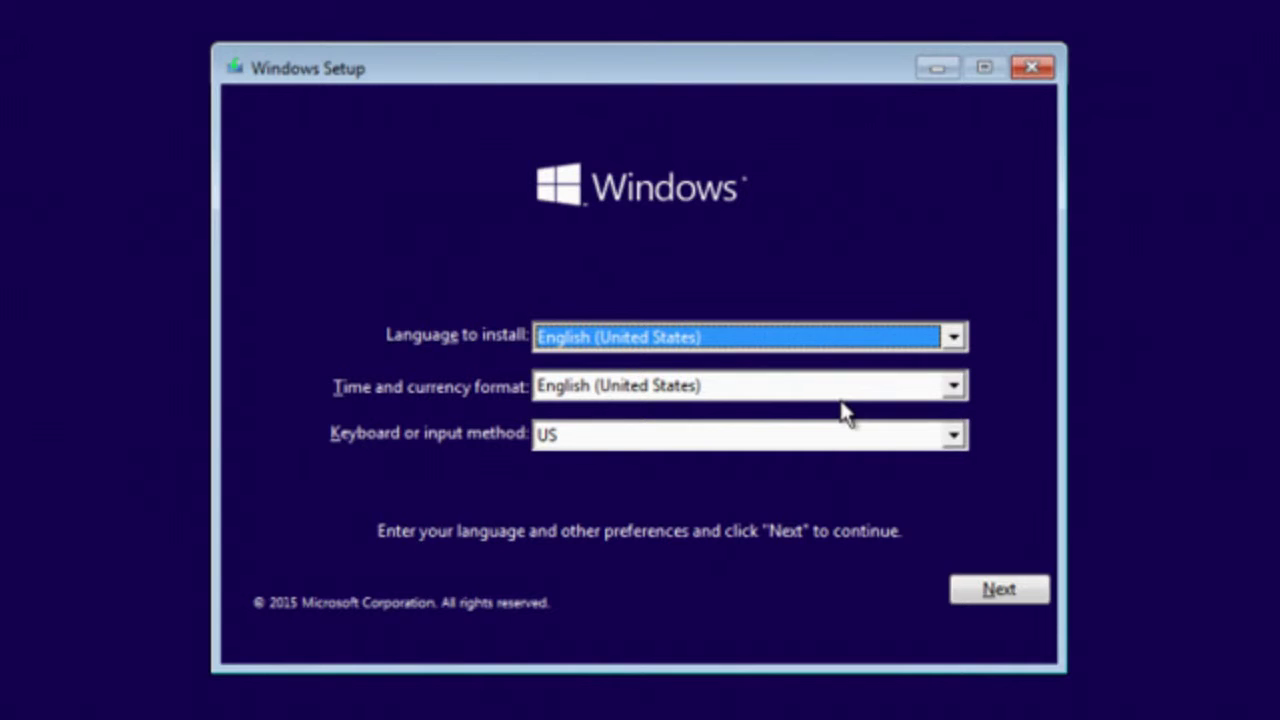
# Set the time and currency format to Bosnian (Latin, Bosnia and Herzegovina) and continue past the setup's language preferences.
pyautogui.click(858, 390)
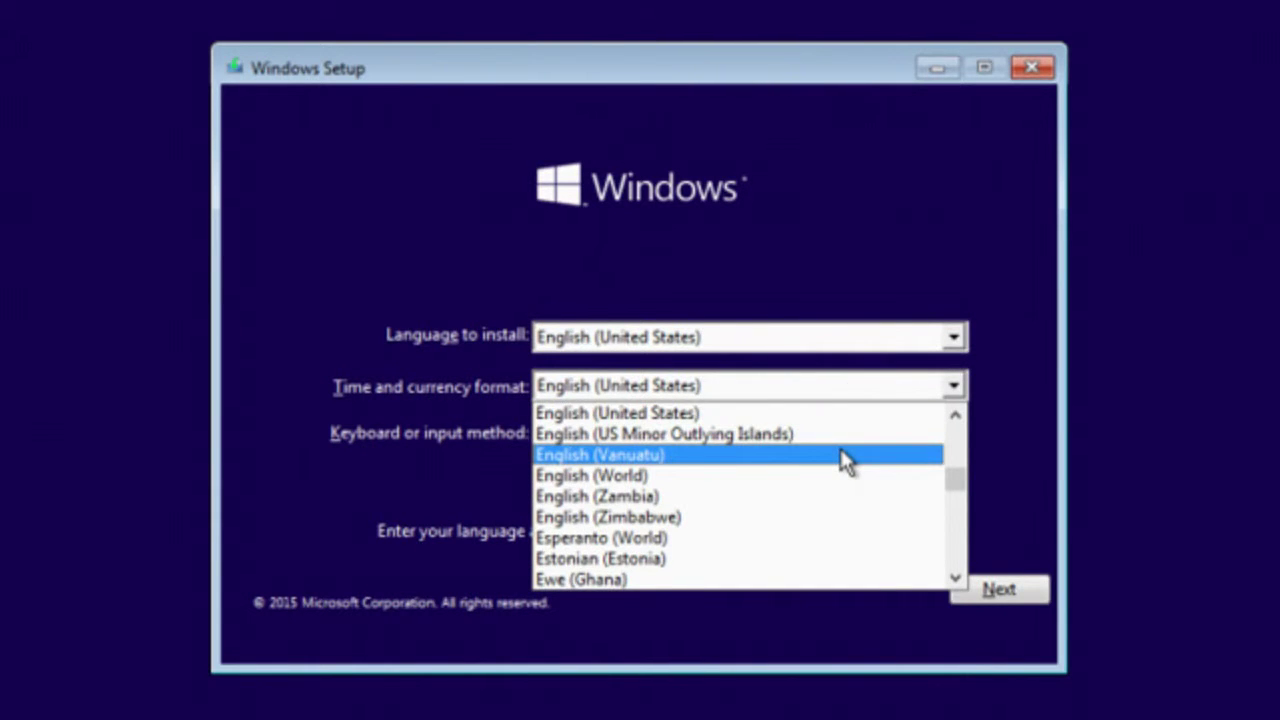
pyautogui.press('b')
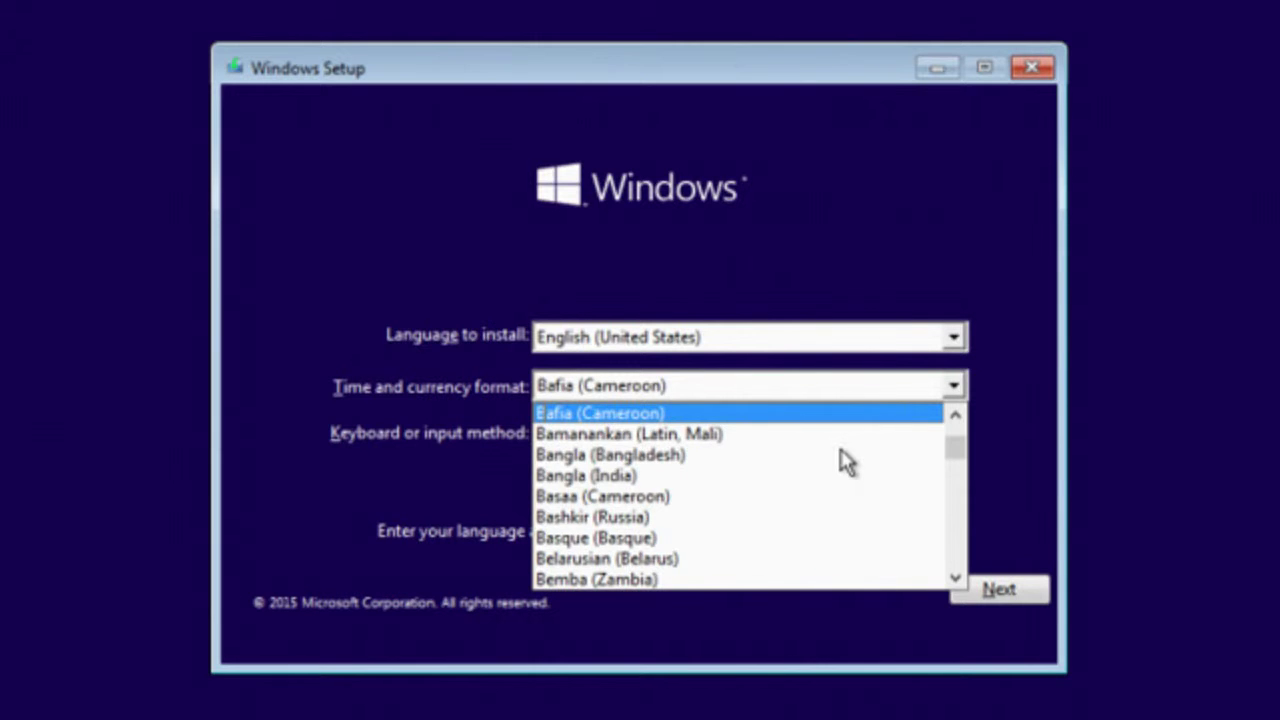
pyautogui.scroll(-1, 811, 481)
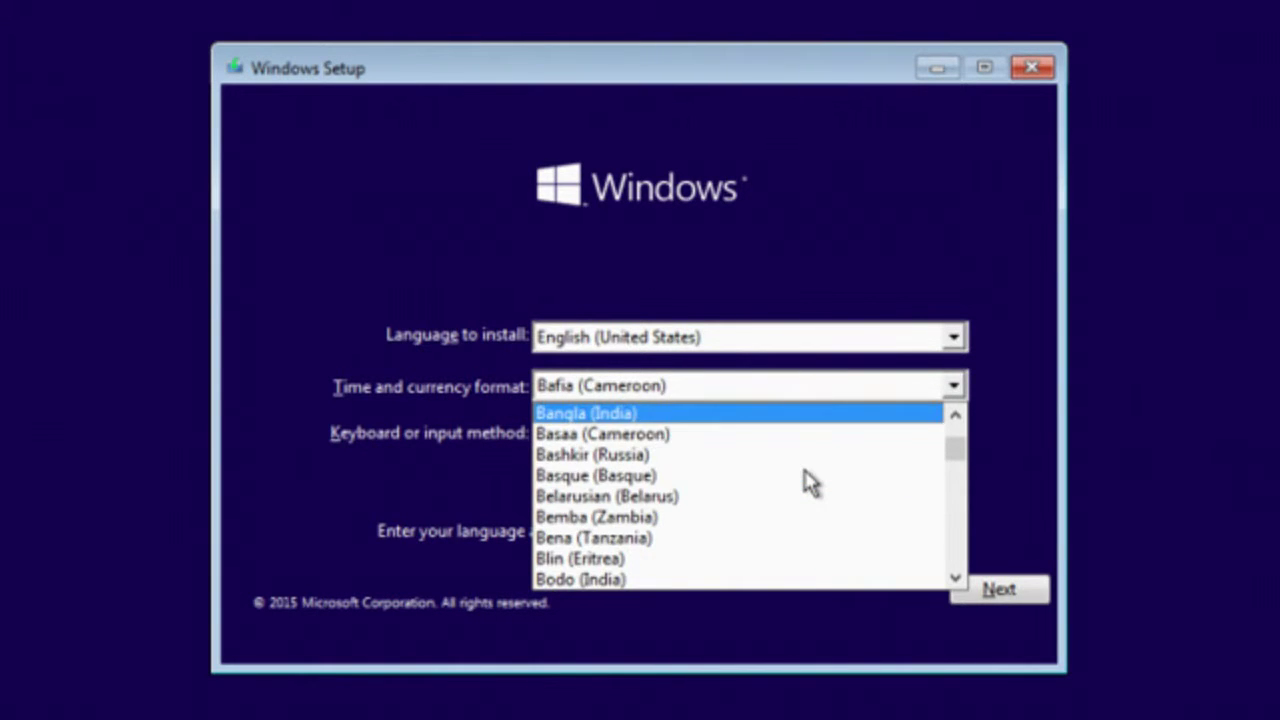
pyautogui.scroll(-1, 811, 481)
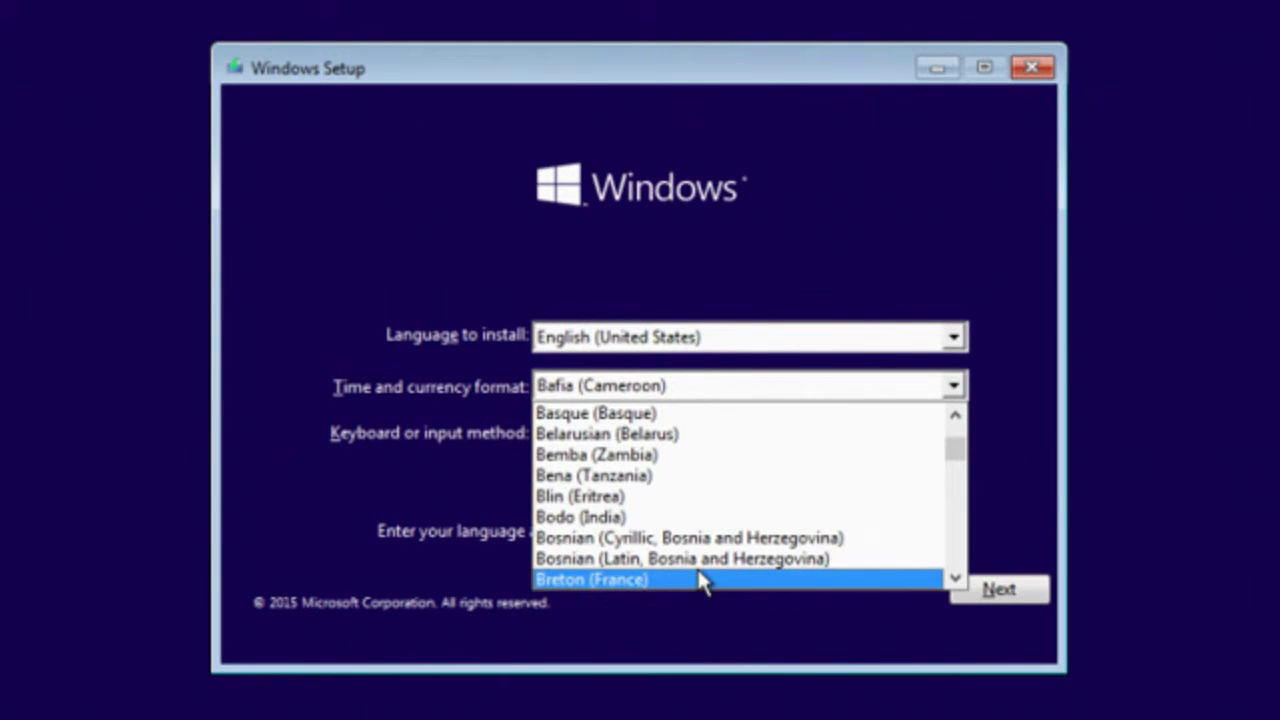
pyautogui.click(697, 566)
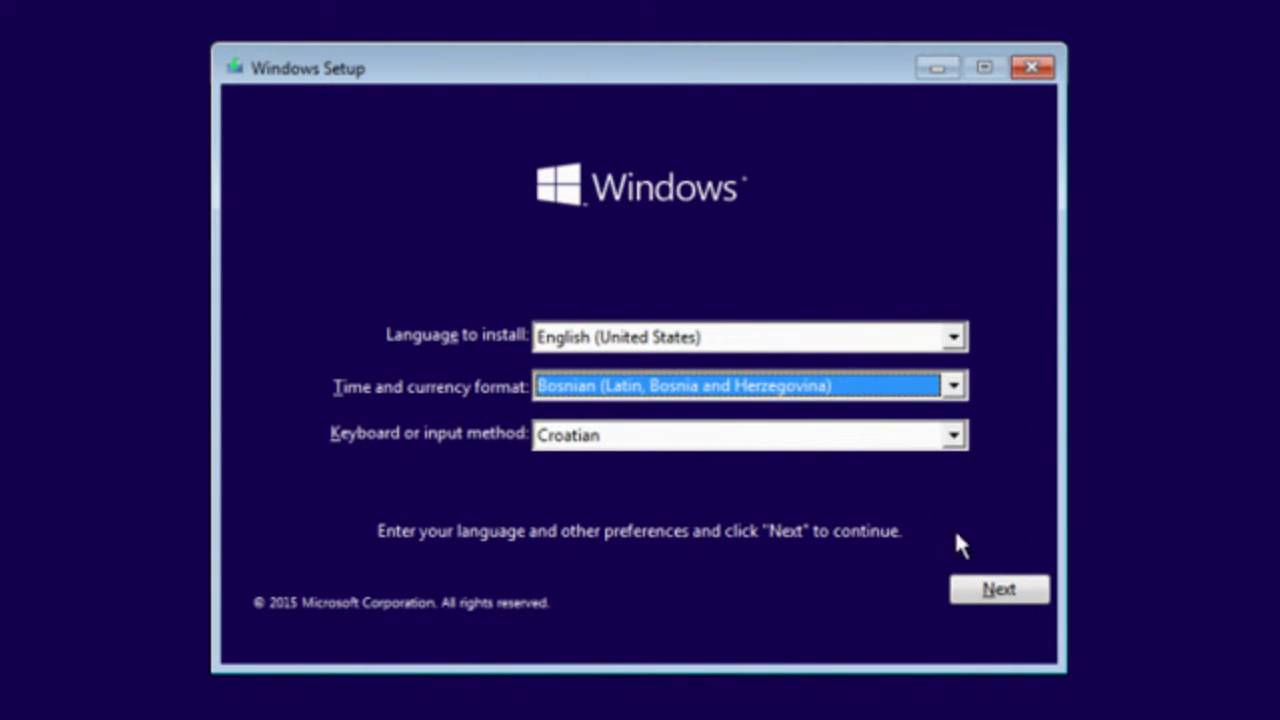
pyautogui.click(996, 596)
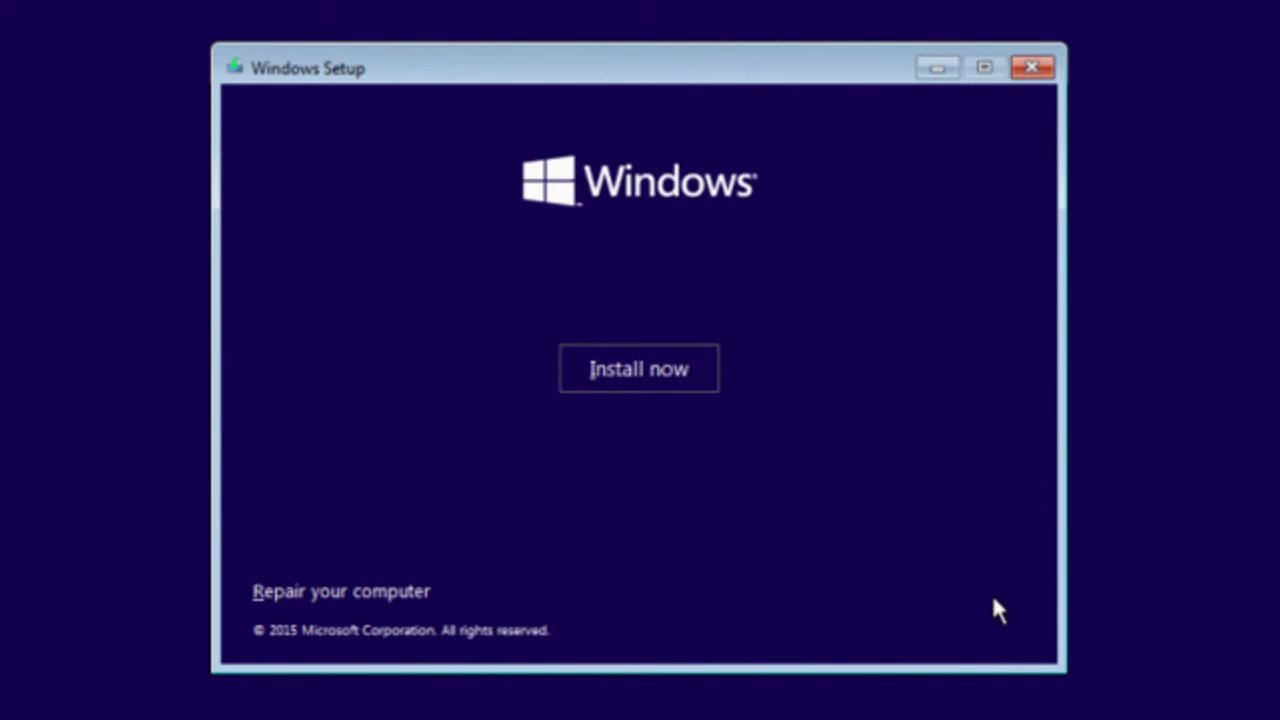
# Start the Windows installation and accept the license terms.
pyautogui.click(637, 367)
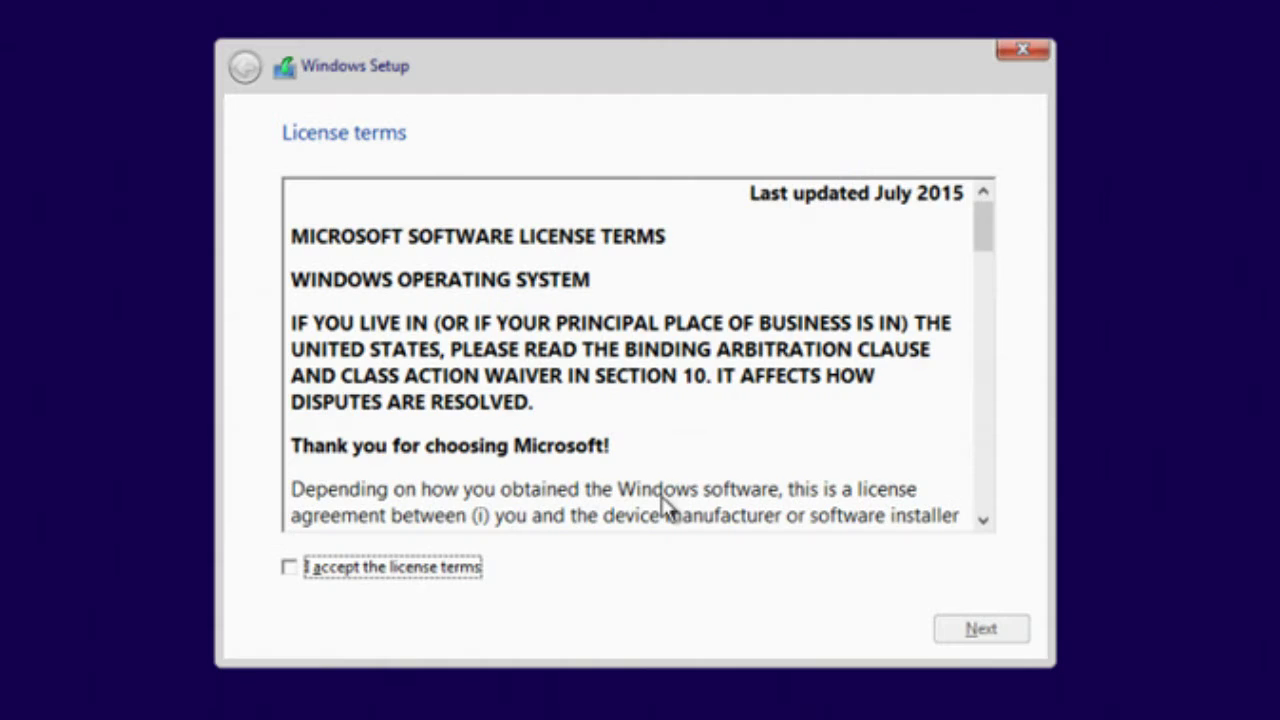
pyautogui.click(371, 575)
pyautogui.click(970, 640)
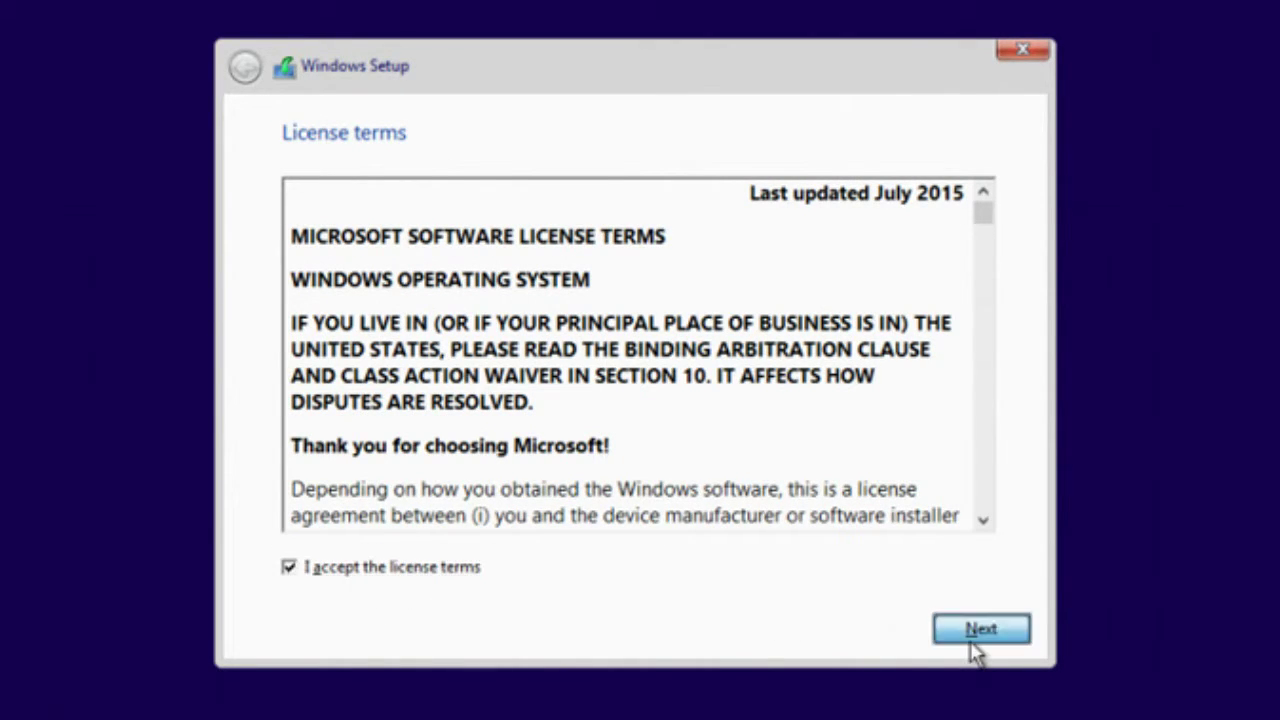
# For a custom installation, partition all of Drive 0's unallocated space and install Windows on the new primary partition.
pyautogui.click(443, 372)
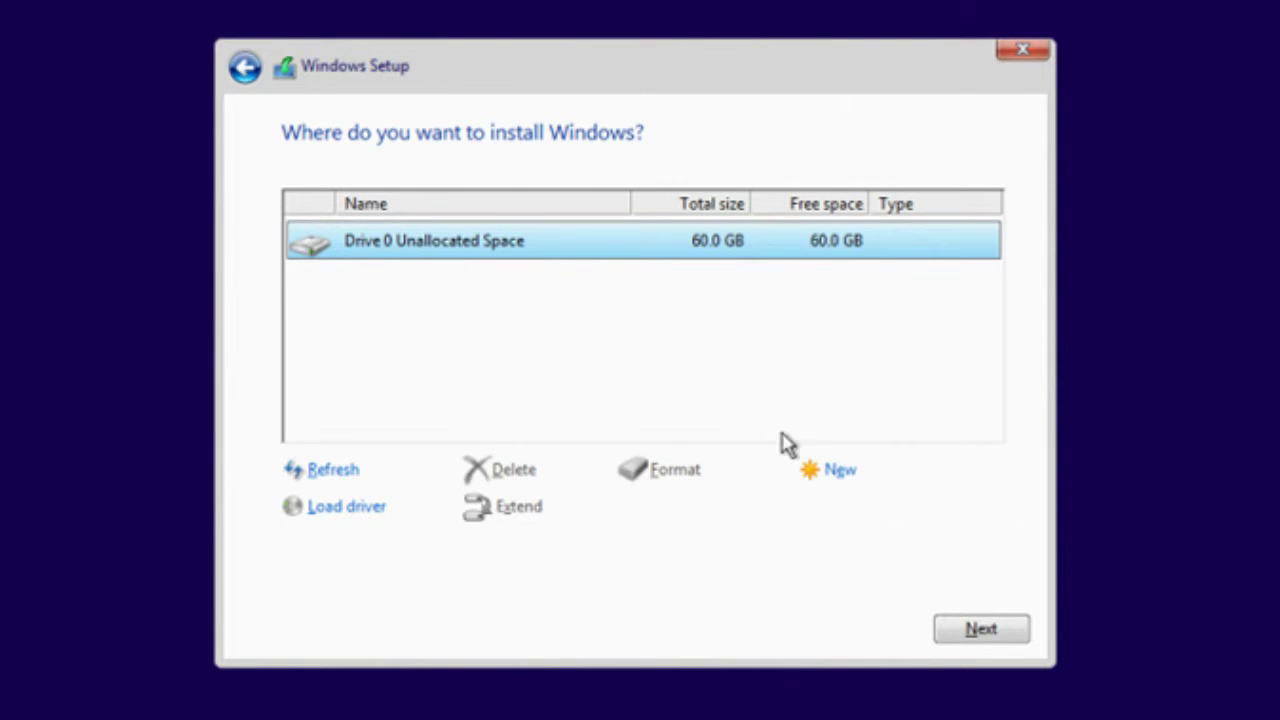
pyautogui.click(818, 470)
pyautogui.click(870, 512)
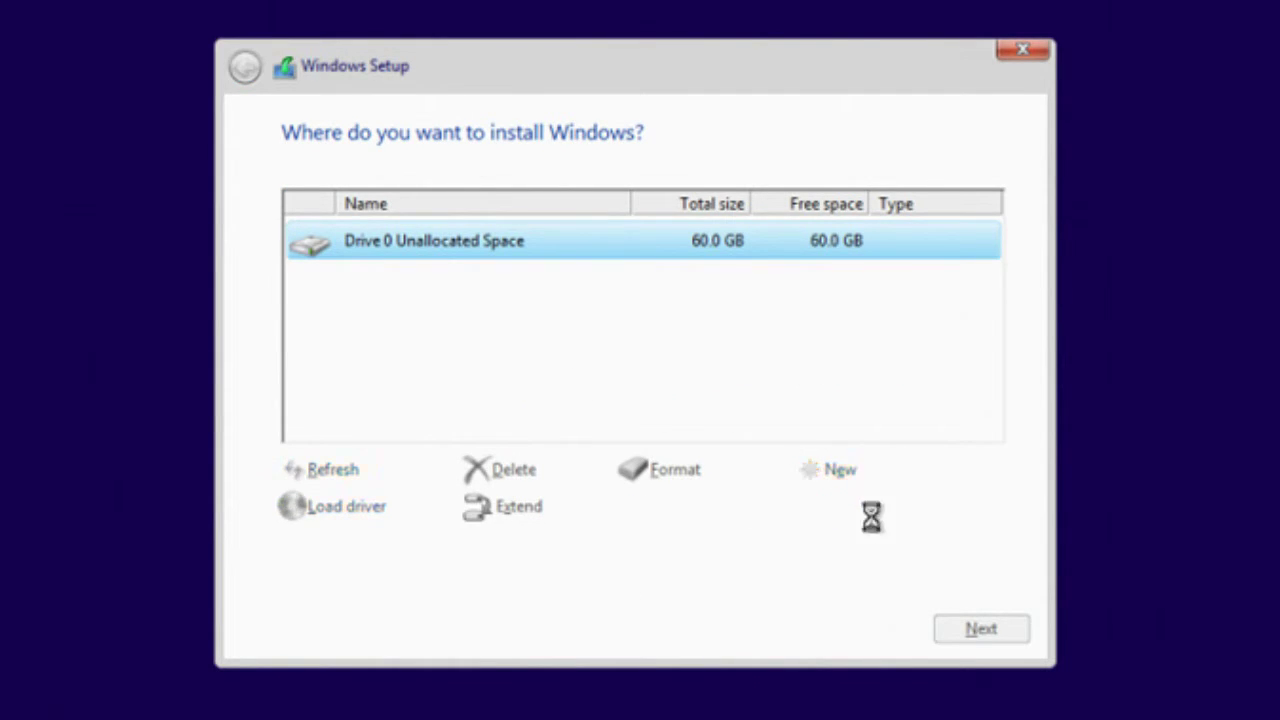
pyautogui.click(830, 515)
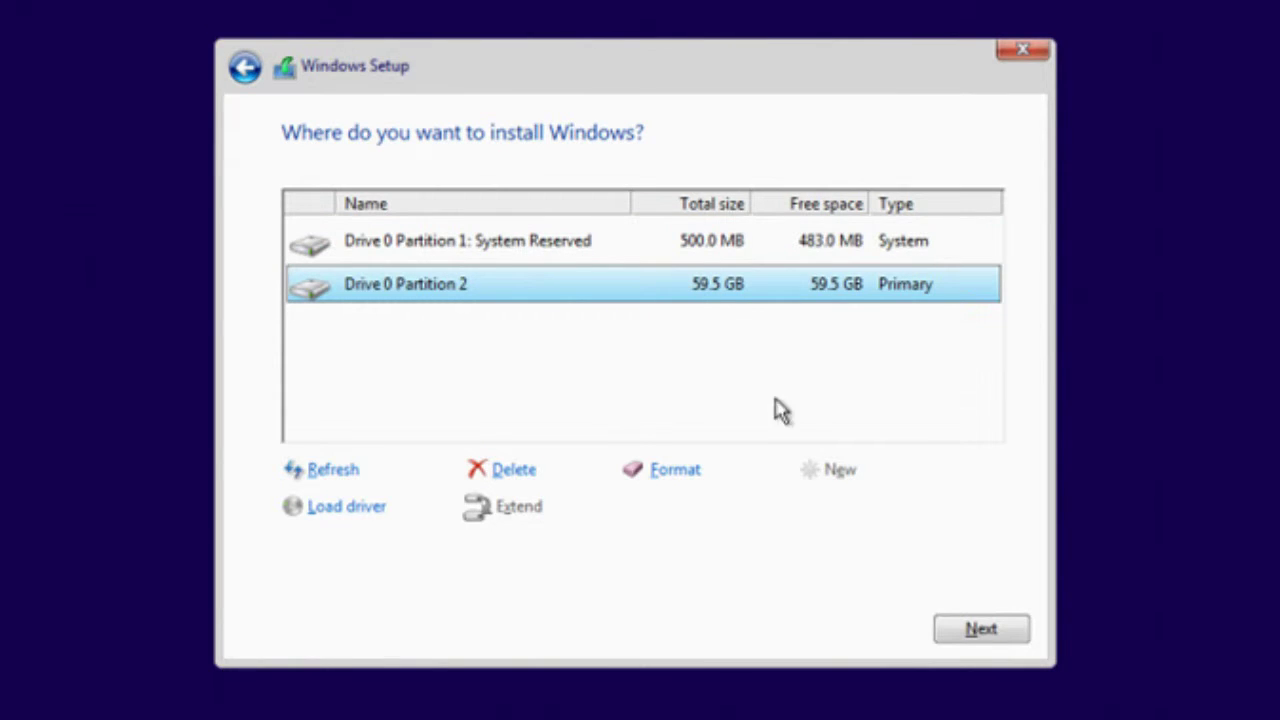
pyautogui.click(965, 634)
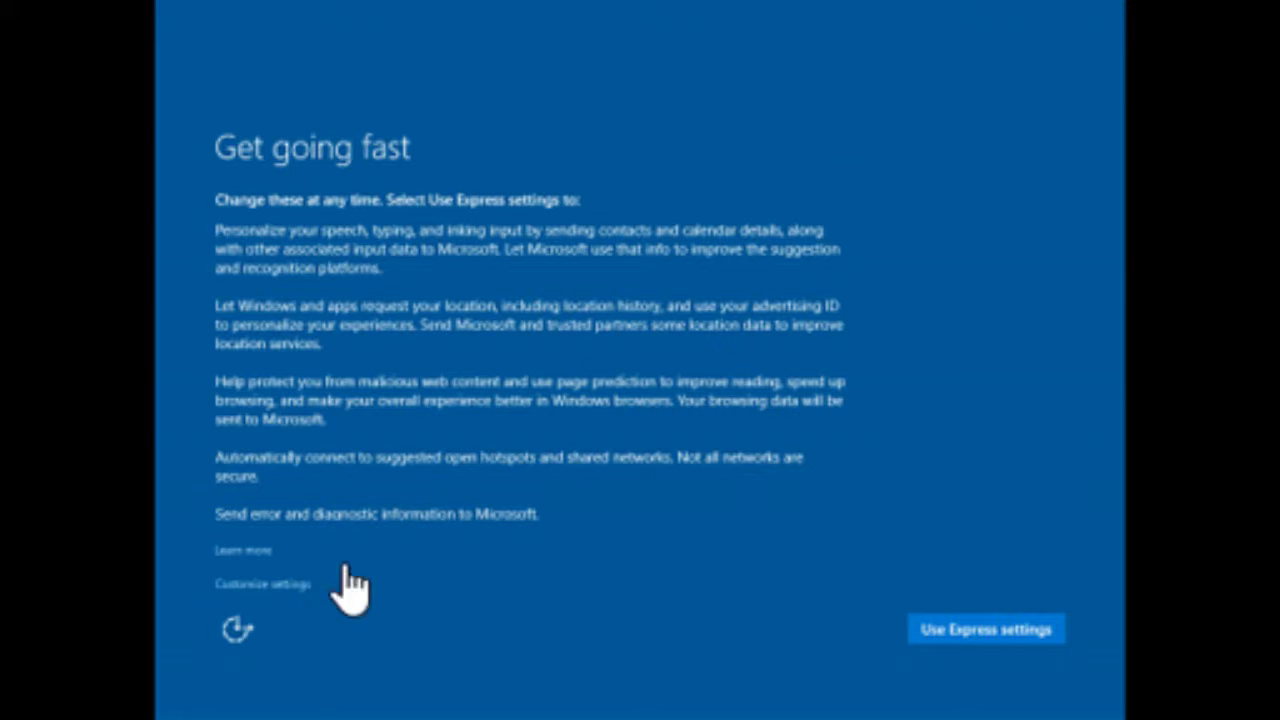
# Customize the settings instead of using the express ones, turning off location access for Windows and apps.
pyautogui.click(284, 587)
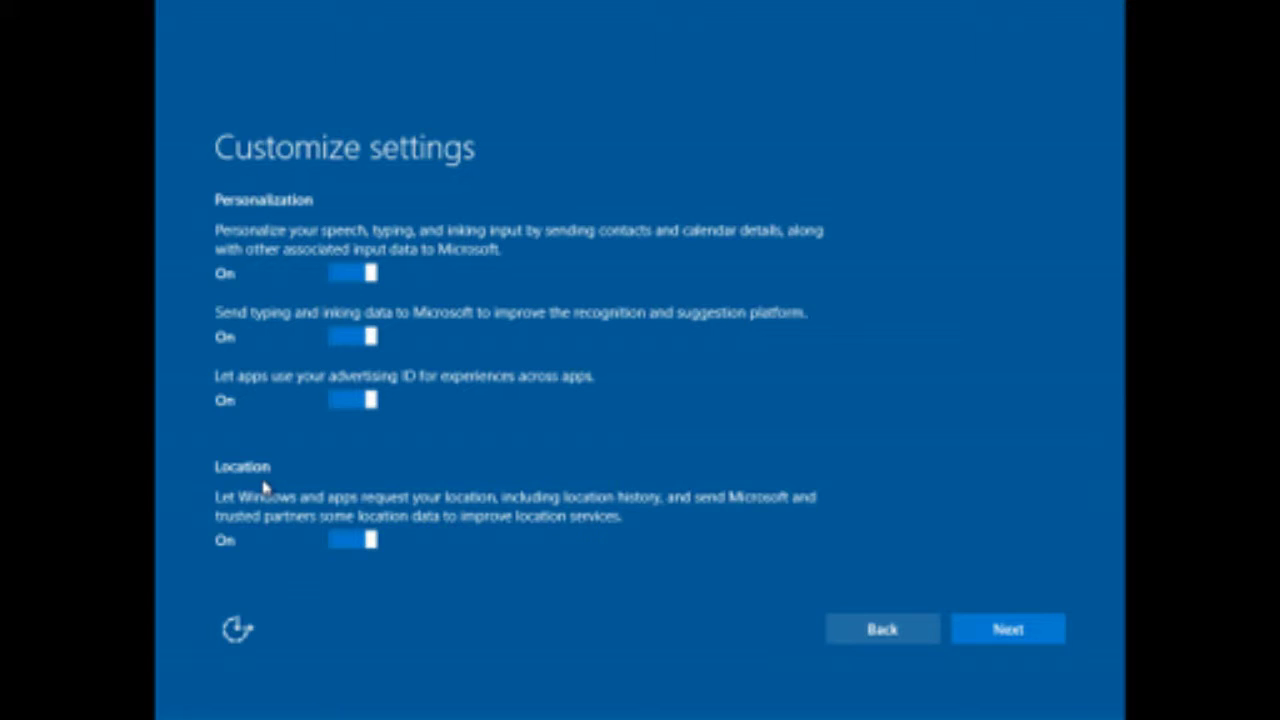
pyautogui.click(343, 545)
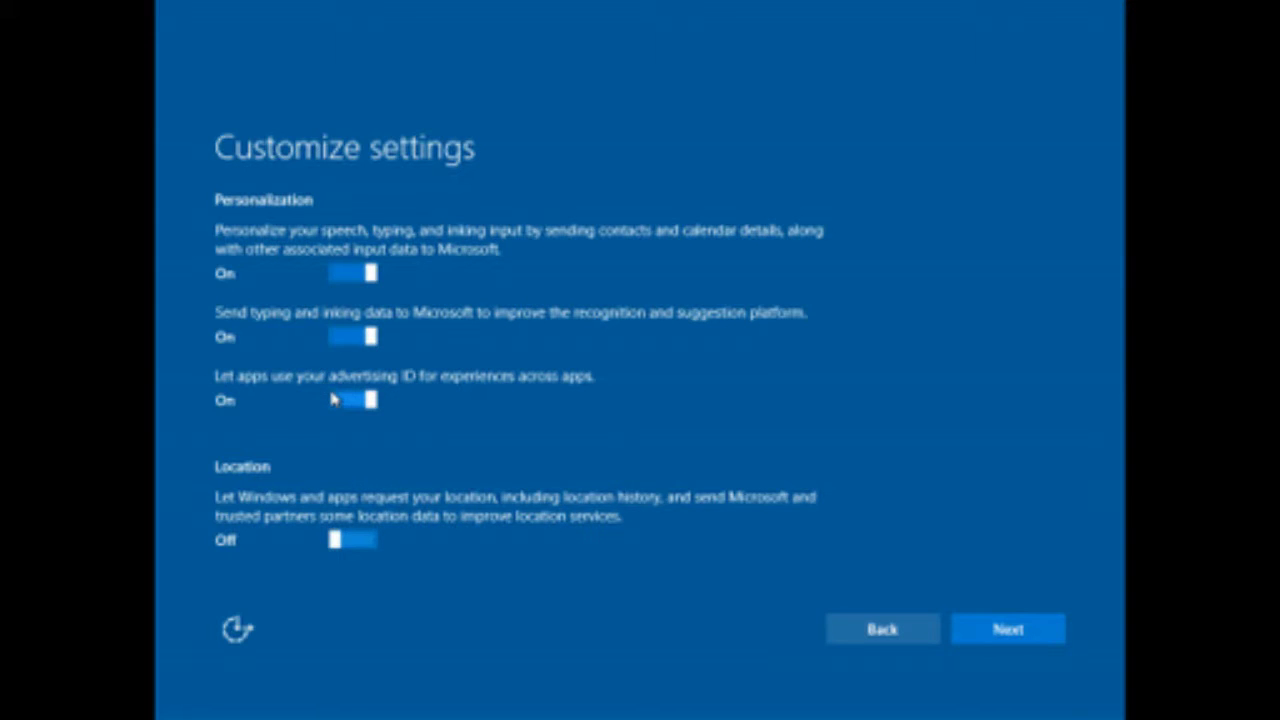
pyautogui.click(1038, 636)
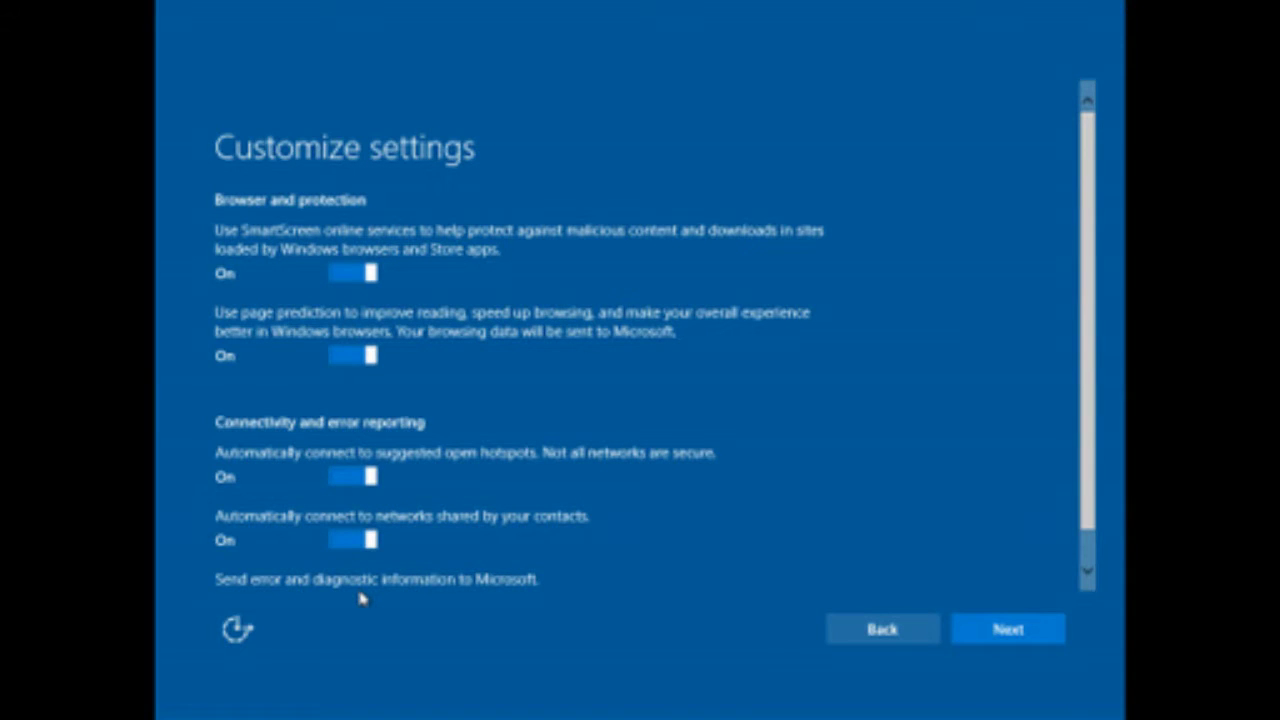
# Review the browser, protection, connectivity and error reporting settings and continue with all of them left on.
pyautogui.scroll(-1, 497, 445)
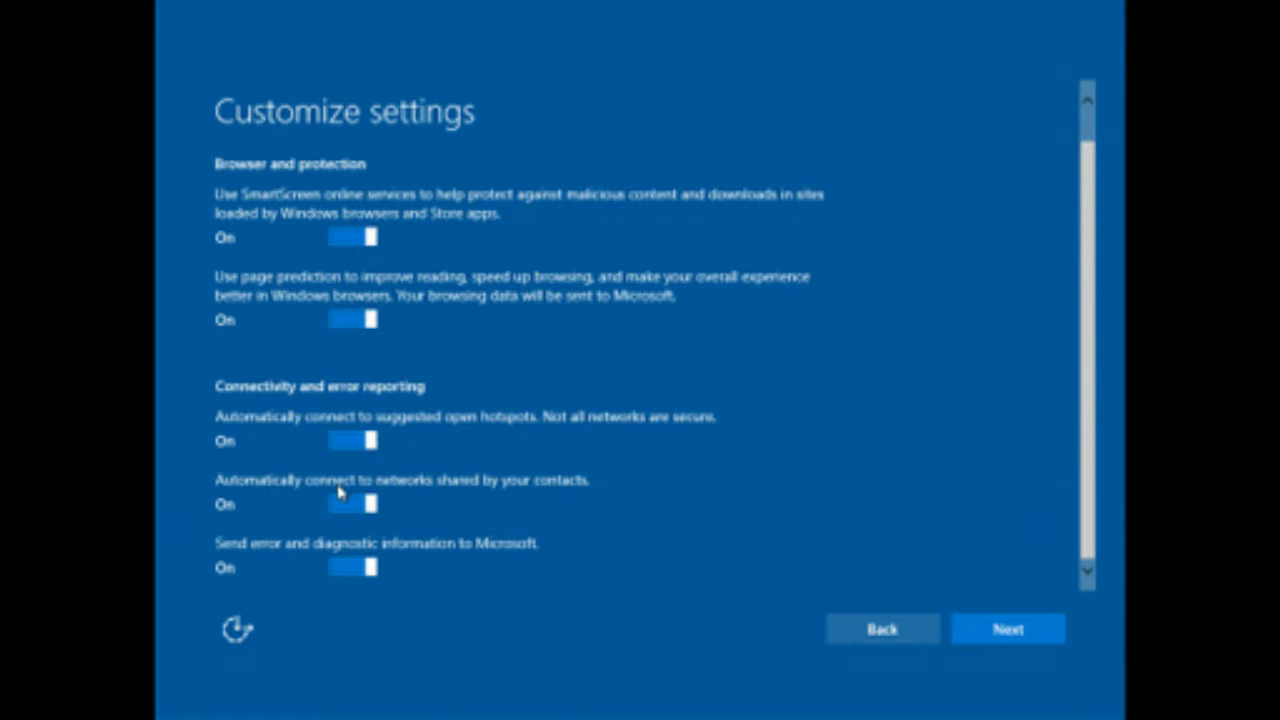
pyautogui.scroll(1, 314, 322)
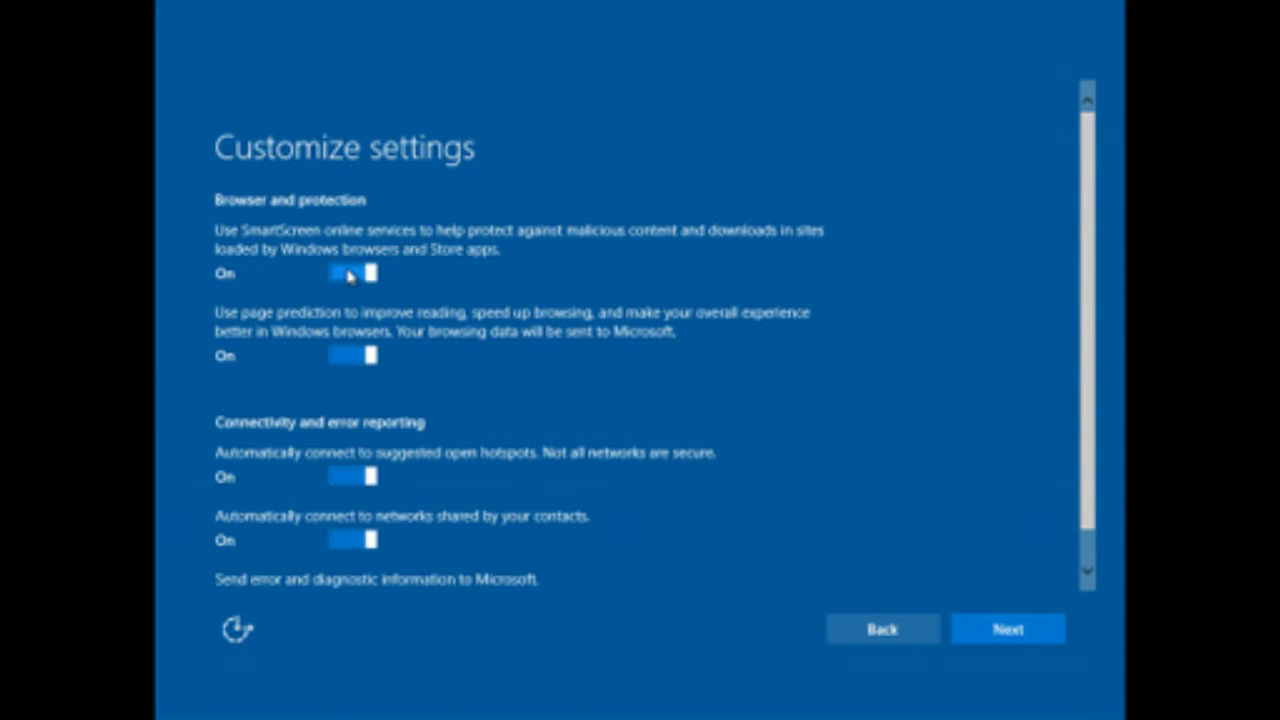
pyautogui.click(1002, 636)
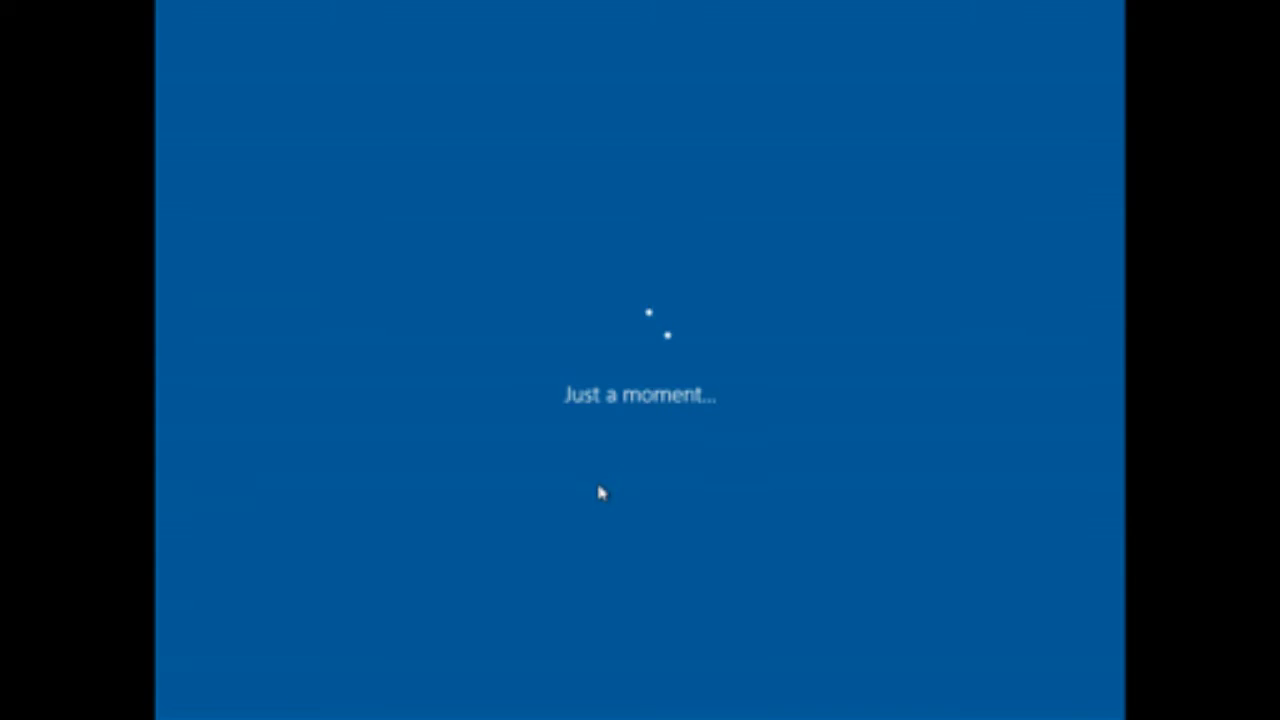
# Create the PC's user account named VideoUpute without a password.
pyautogui.write('Vid')
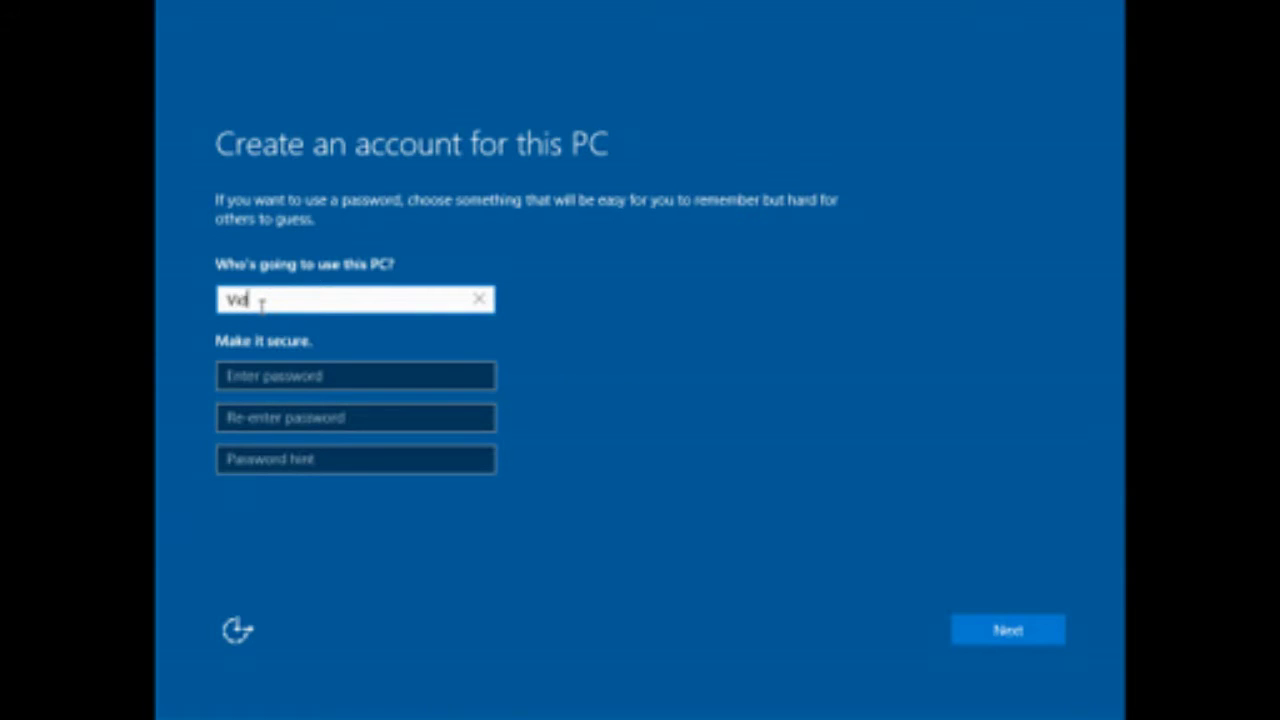
pyautogui.write('eoUpute')
pyautogui.click(262, 370)
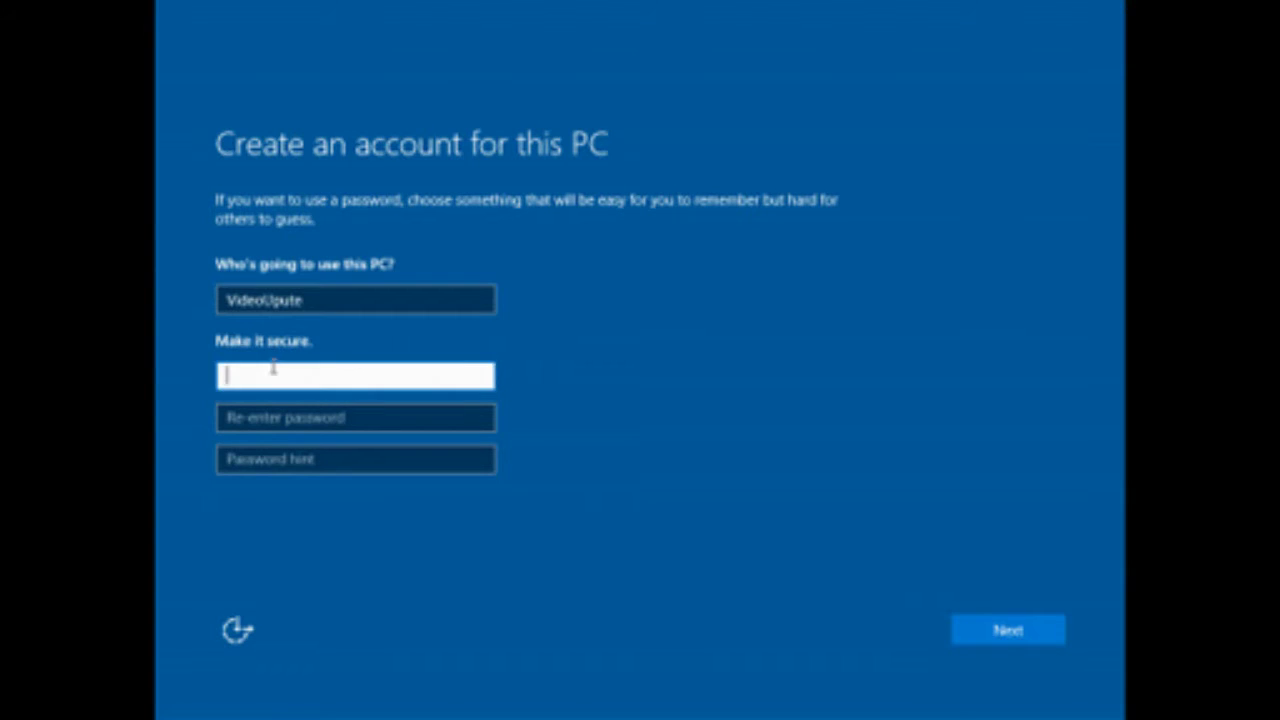
pyautogui.click(862, 418)
pyautogui.click(1002, 632)
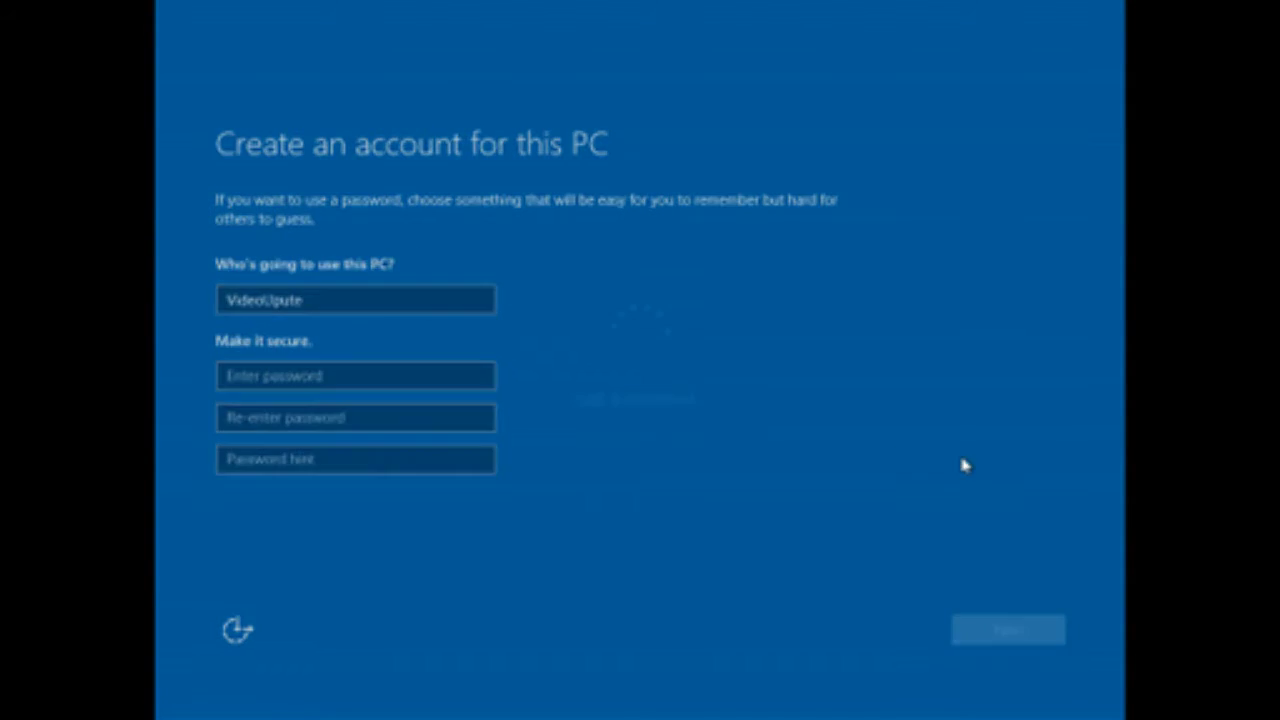